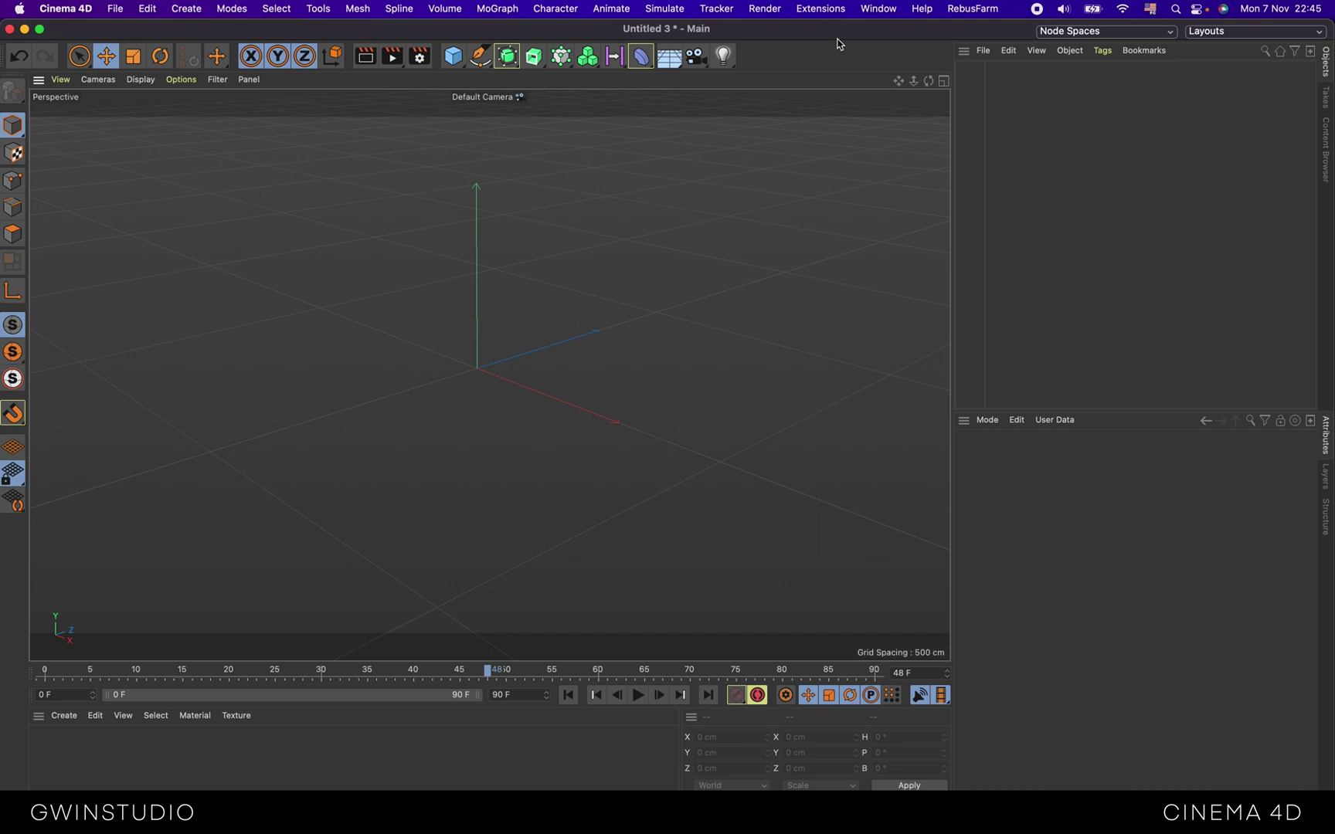
Add a 400 × 800 cm plane subdivided into 100 by 150 segments.
{"action": "left_click", "coordinate": [455, 58]}
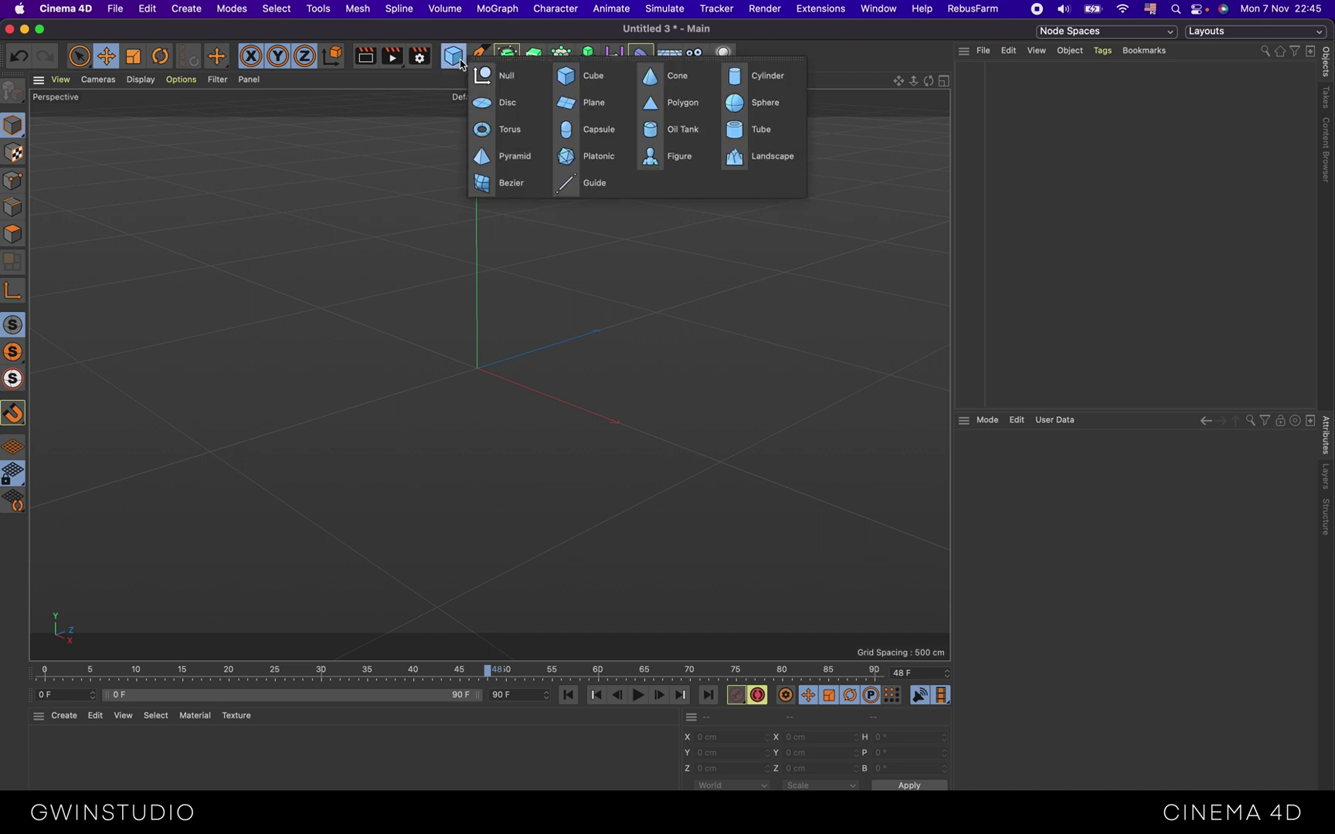
{"action": "left_click", "coordinate": [593, 103]}
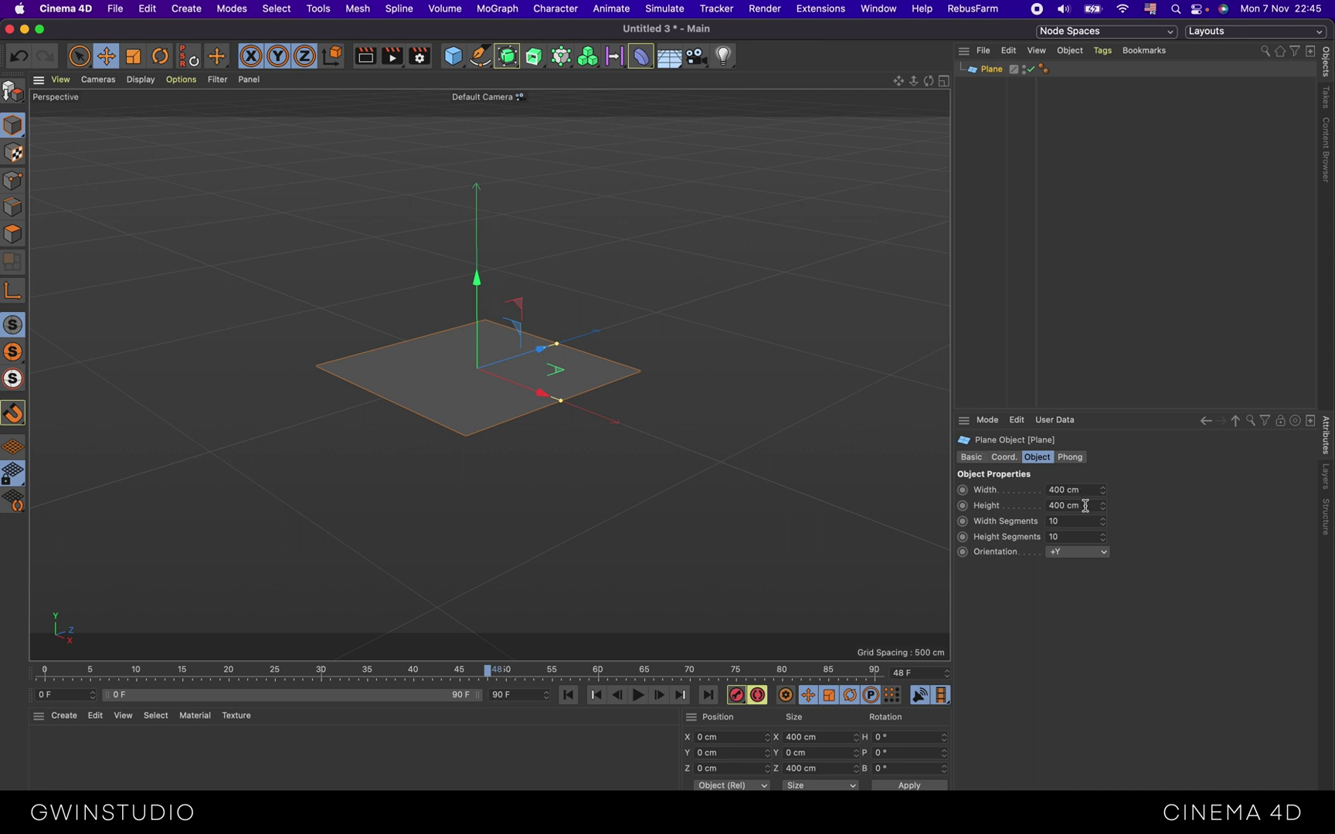
{"action": "left_click_drag", "start_coordinate": [1084, 505], "coordinate": [1036, 507]}
{"action": "type", "text": "800"}
{"action": "left_click", "coordinate": [1067, 521]}
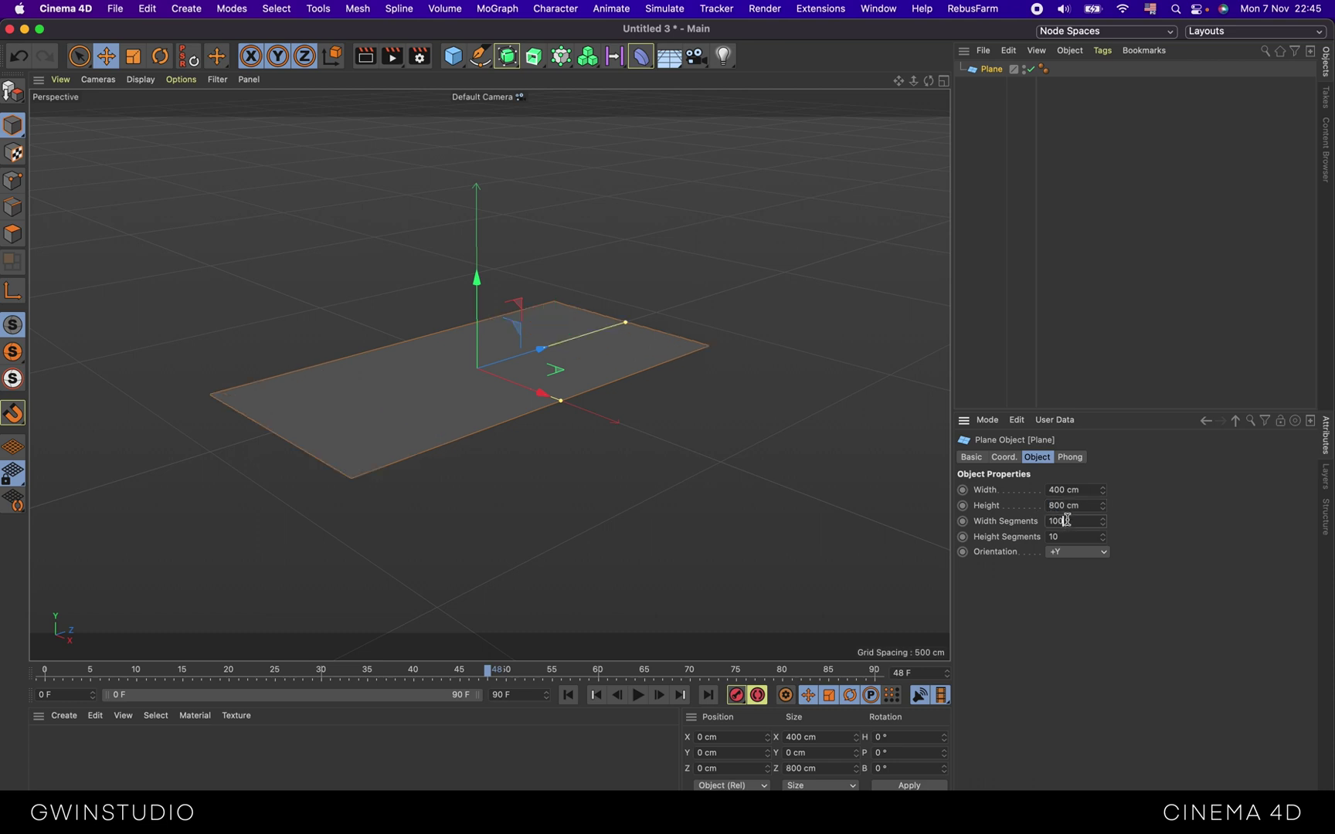
{"action": "left_click_drag", "start_coordinate": [1084, 535], "coordinate": [989, 544]}
{"action": "type", "text": "0"}
Switch the viewport to Gouraud Shading (Lines) and zoom in on the dense plane grid.
{"action": "left_click", "coordinate": [154, 84]}
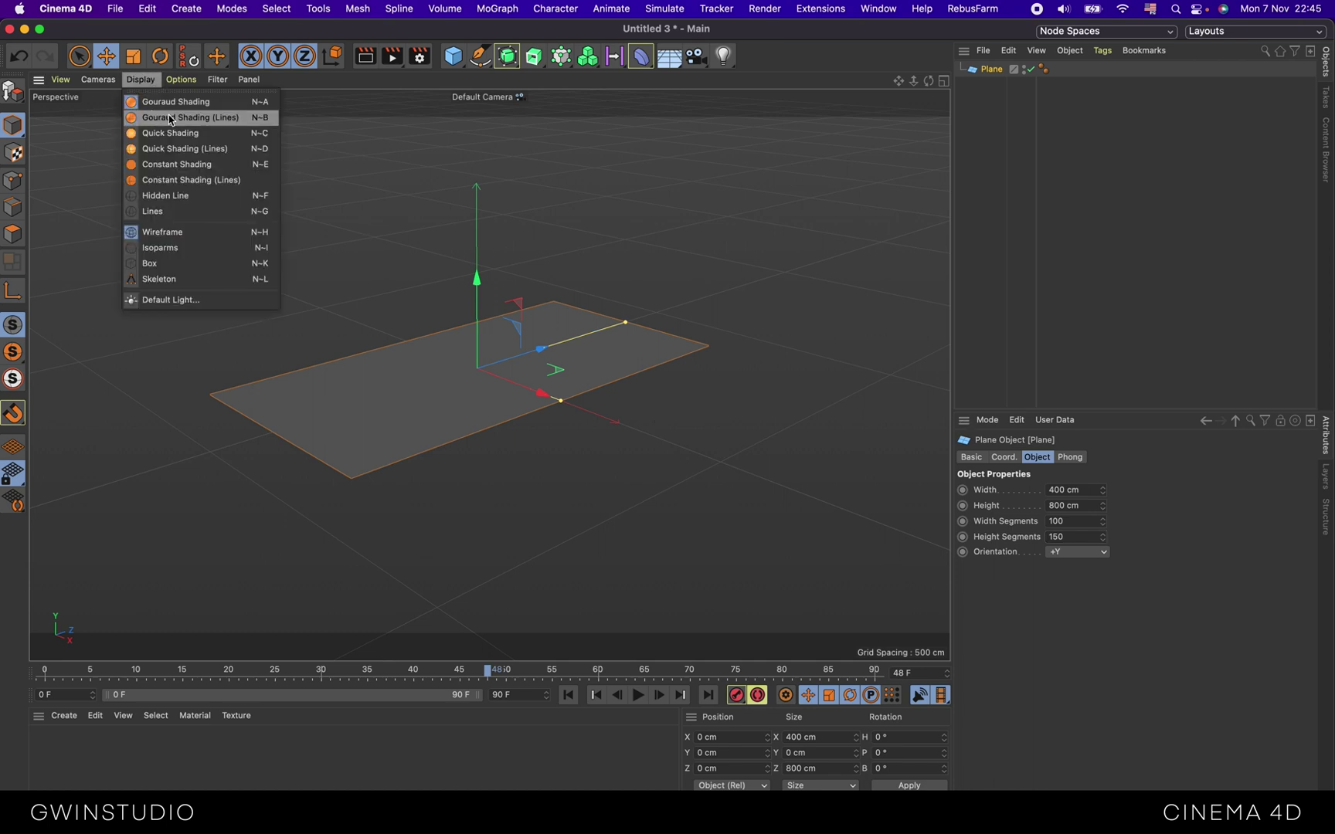
{"action": "left_click", "coordinate": [171, 118]}
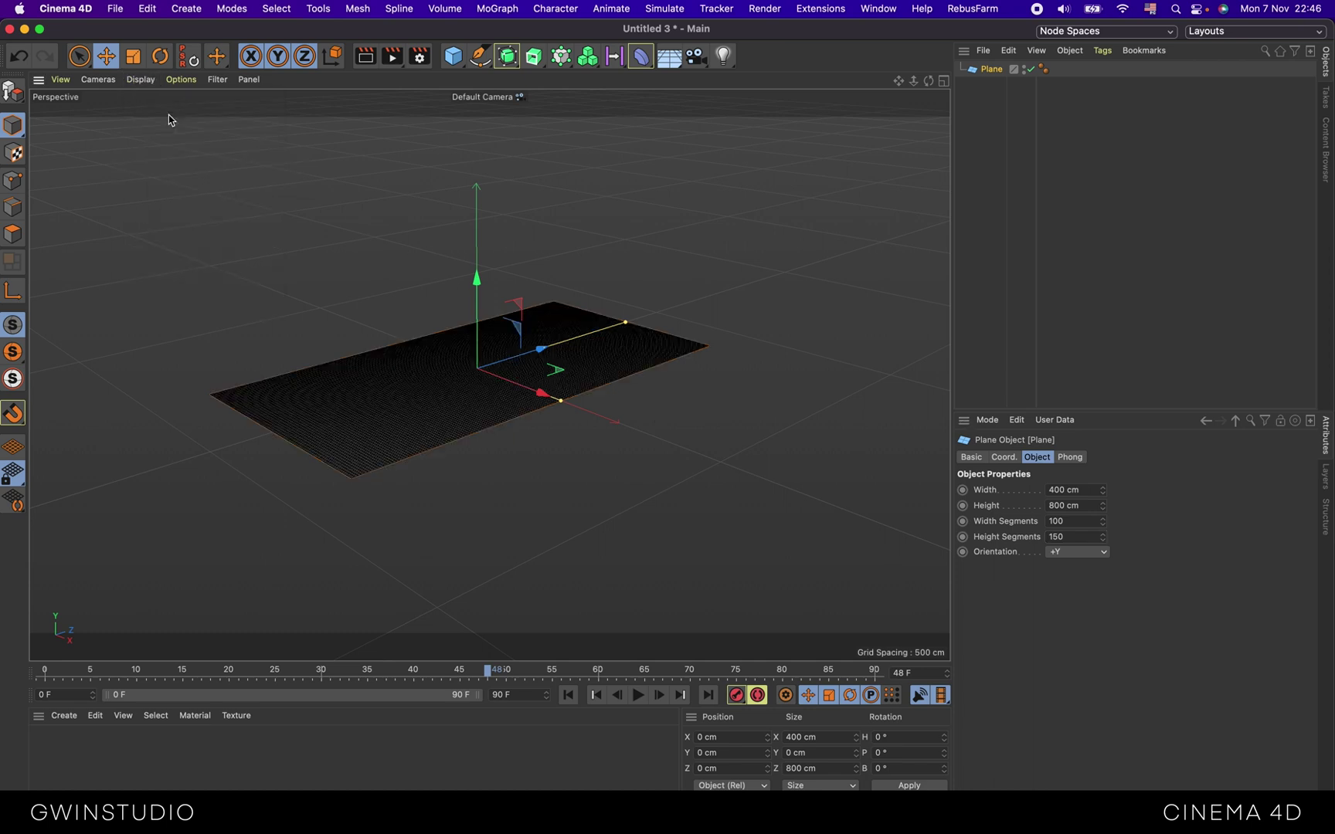
{"action": "scroll", "coordinate": [429, 348], "scroll_direction": "up", "scroll_amount": 5}
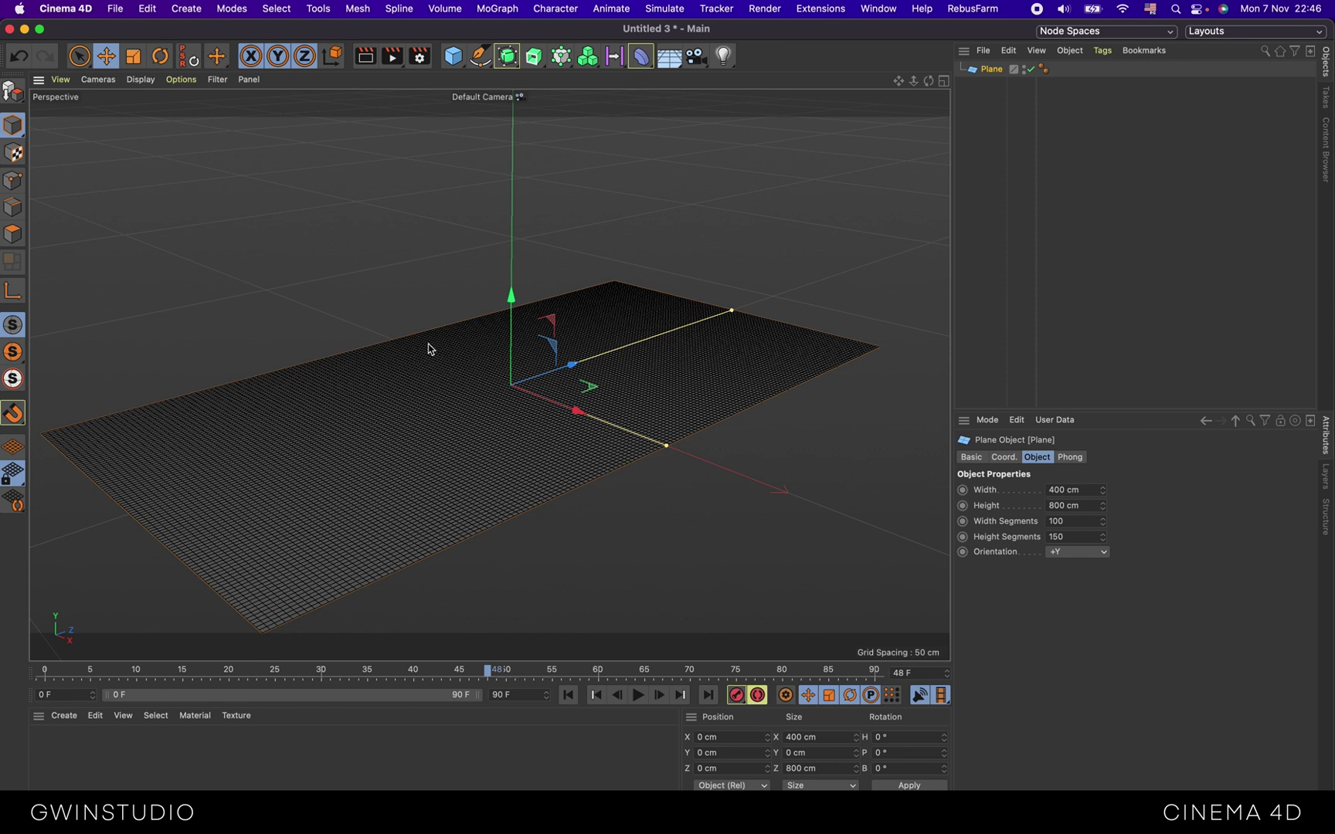
Add a capsule and slim it down to a radius of about 12.436 cm.
{"action": "left_click", "coordinate": [460, 61]}
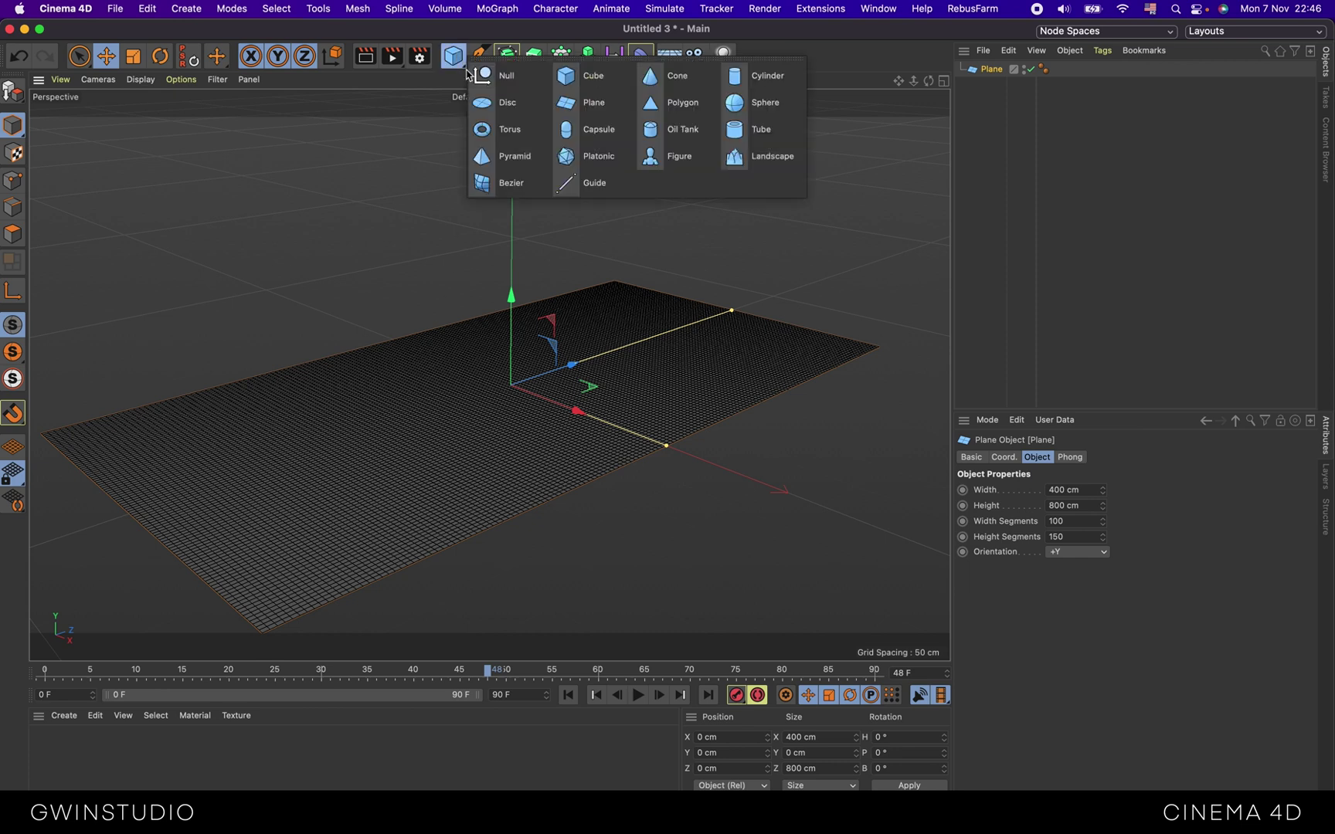
{"action": "left_click", "coordinate": [617, 130]}
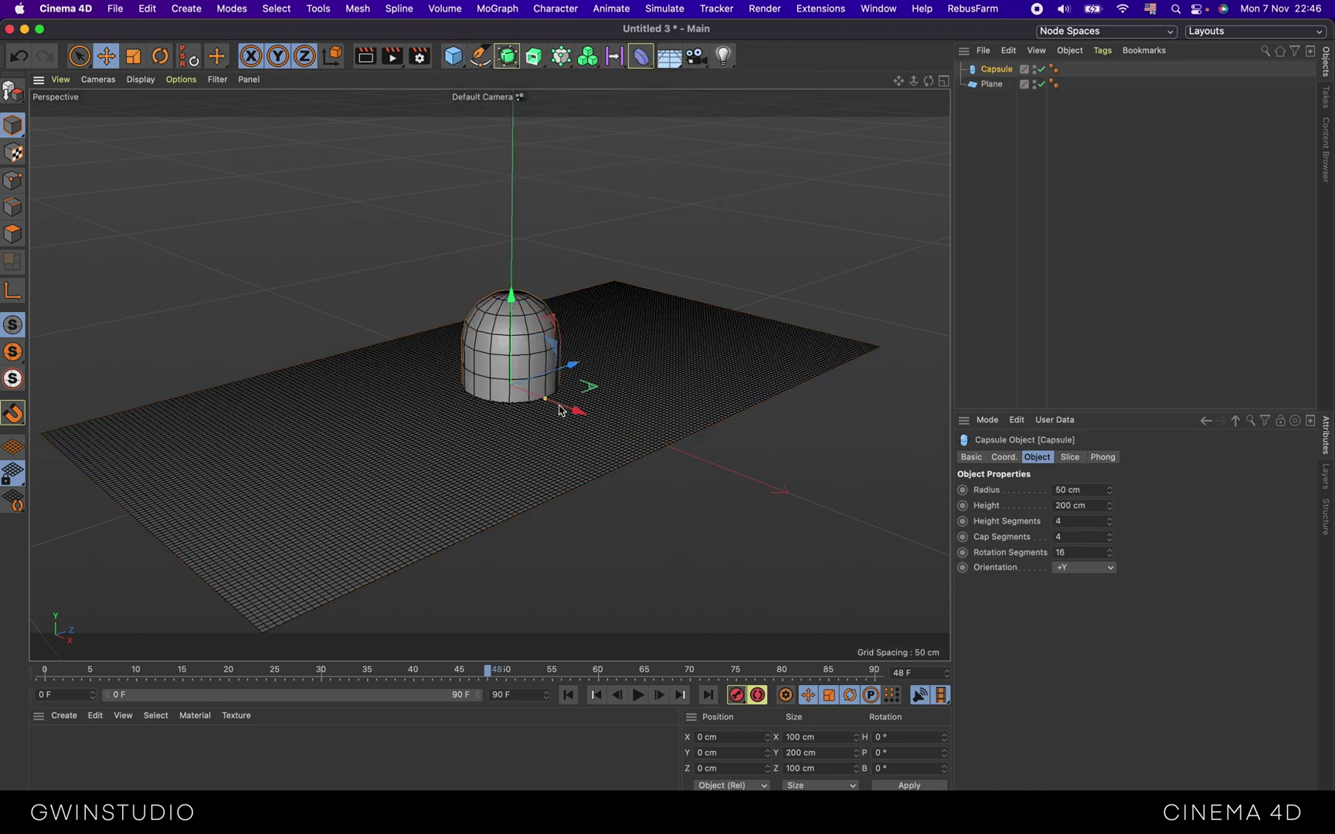
{"action": "mouse_move", "coordinate": [546, 400]}
{"action": "left_mouse_down"}
{"action": "mouse_move", "coordinate": [518, 390]}
{"action": "mouse_move", "coordinate": [521, 285]}
{"action": "left_mouse_up"}
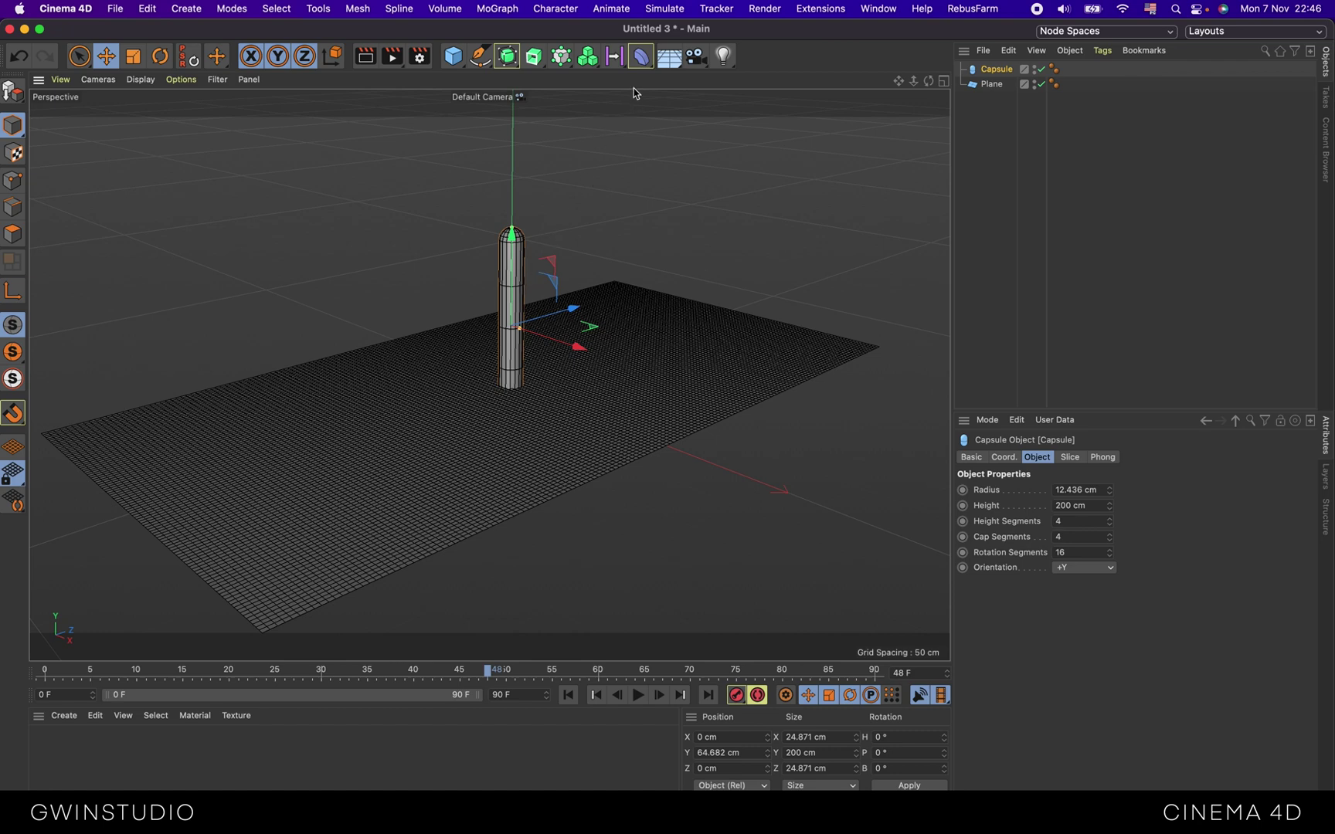
Nest a Collision deformer under the Plane with the Capsule as its collider object.
{"action": "left_click", "coordinate": [640, 61]}
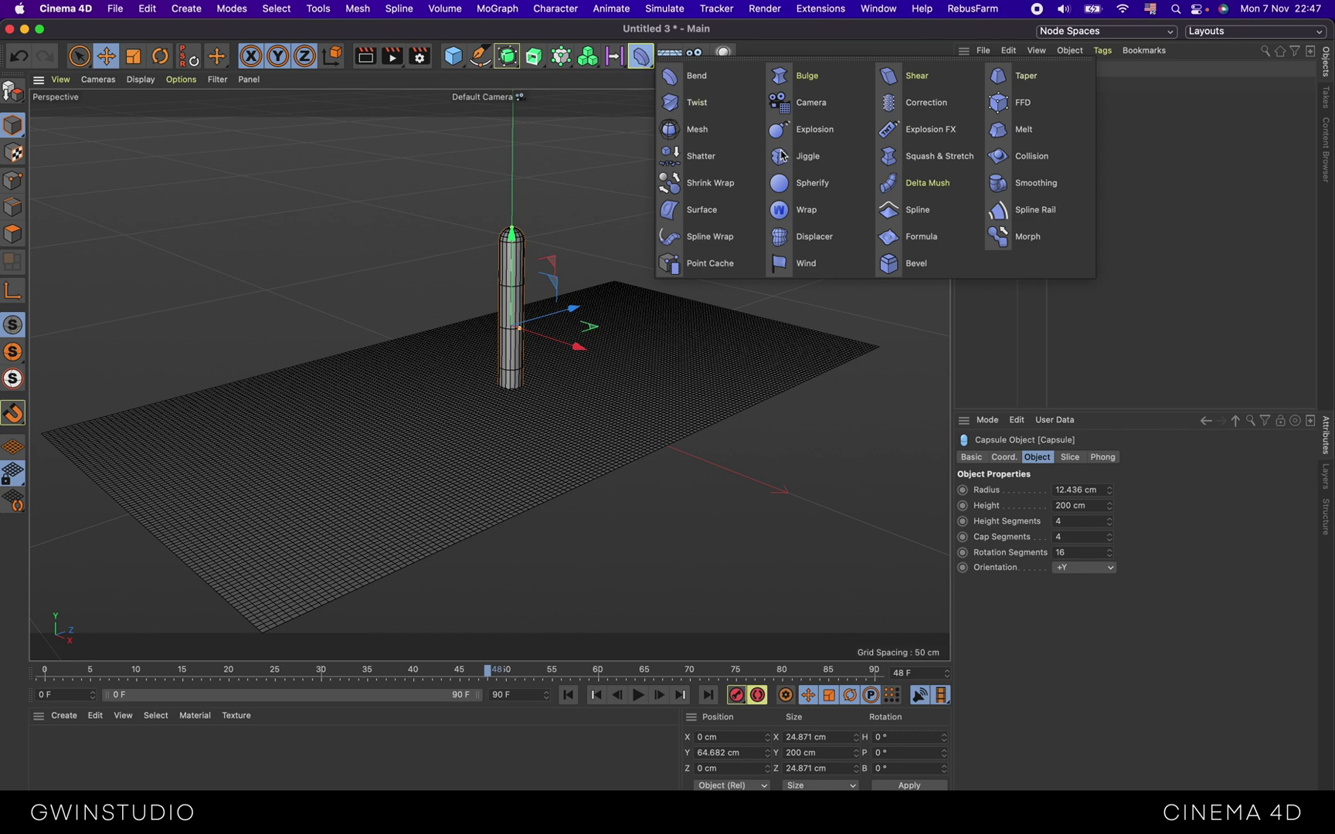
{"action": "left_click", "coordinate": [1000, 158]}
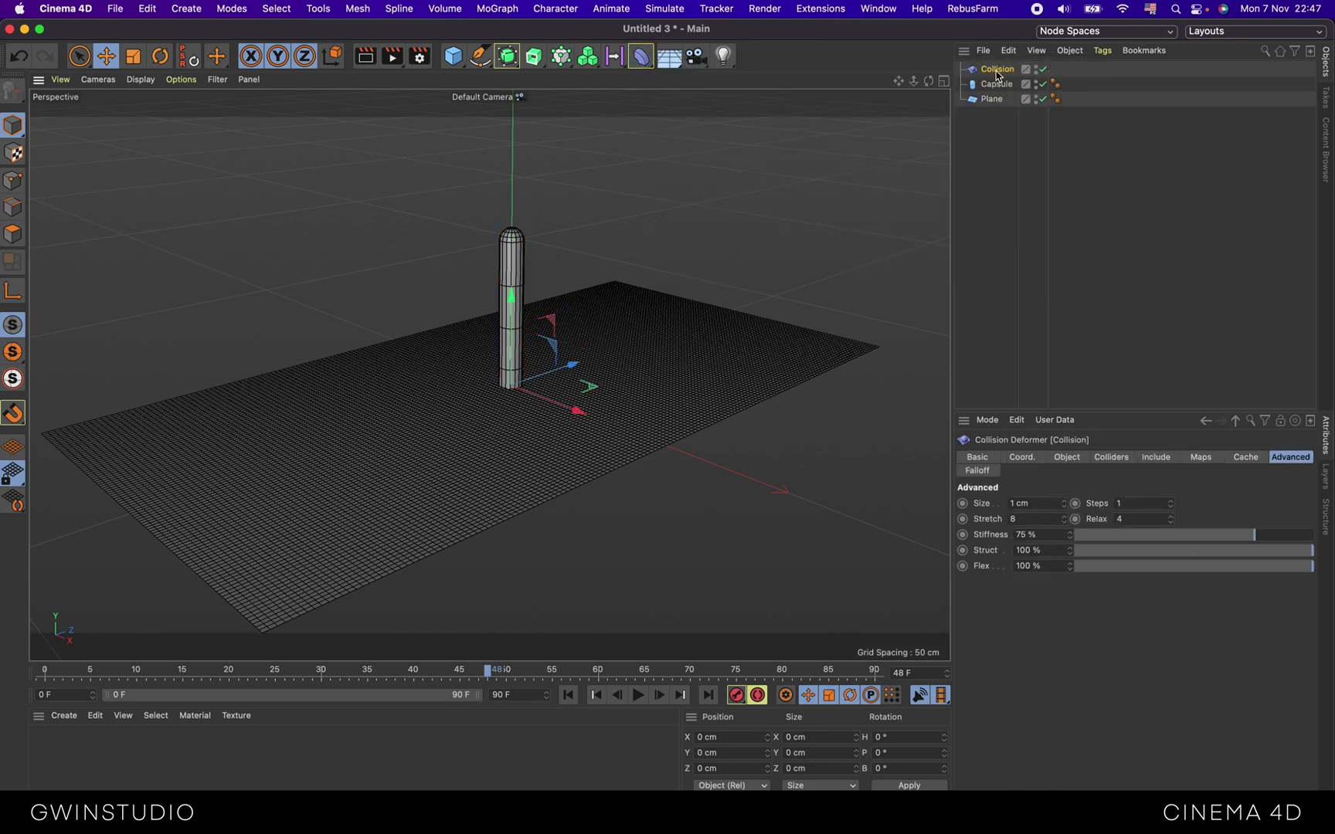
{"action": "left_click_drag", "start_coordinate": [997, 70], "coordinate": [999, 105]}
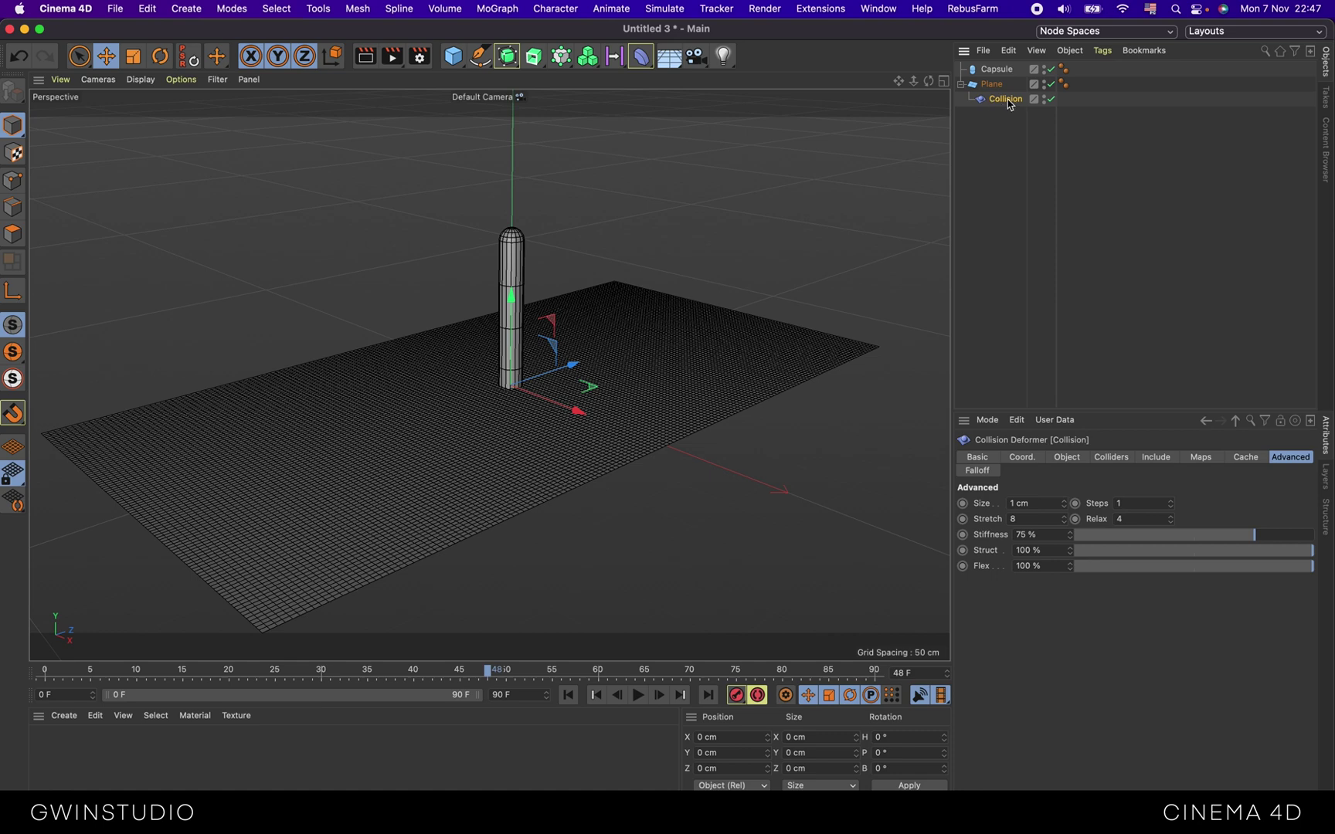
{"action": "left_click", "coordinate": [1113, 457]}
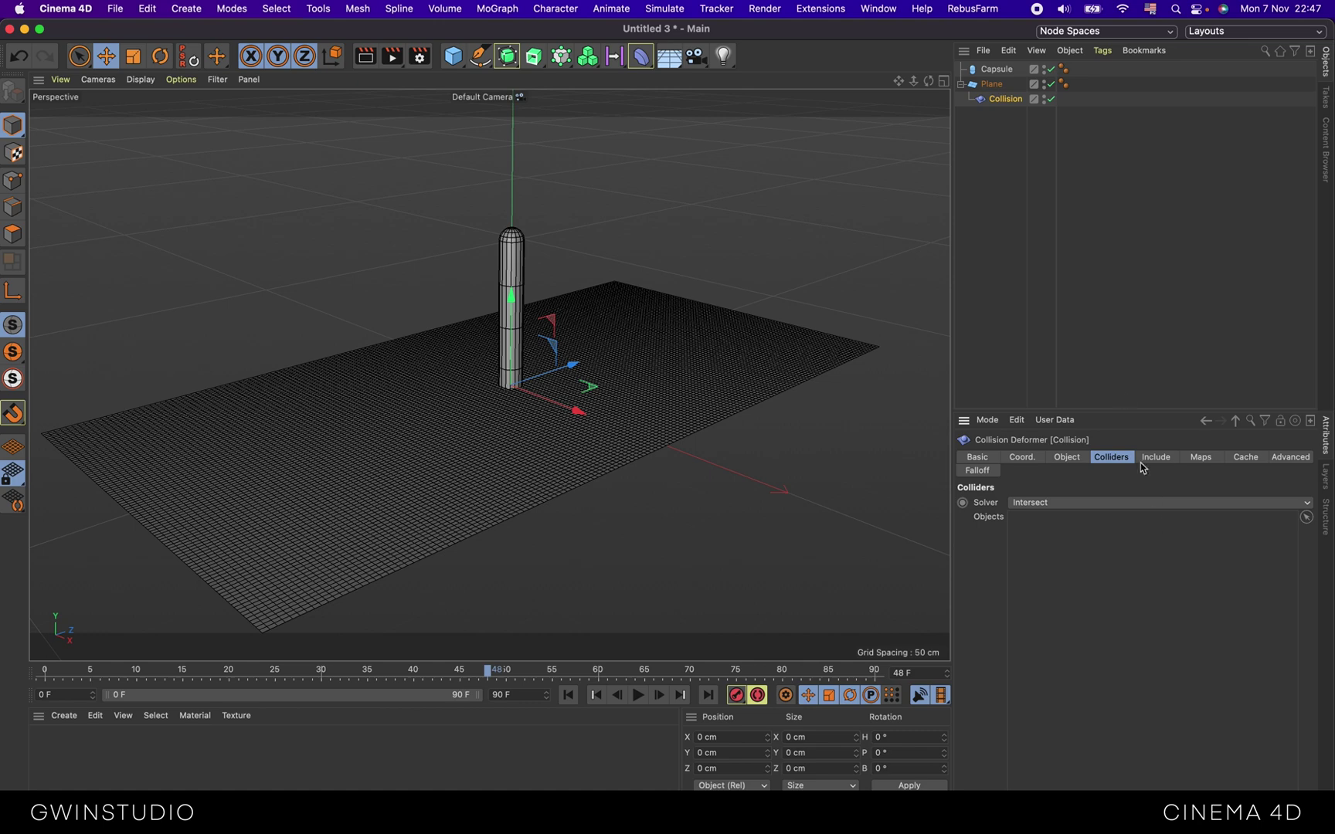
{"action": "left_click_drag", "start_coordinate": [997, 69], "coordinate": [1108, 533]}
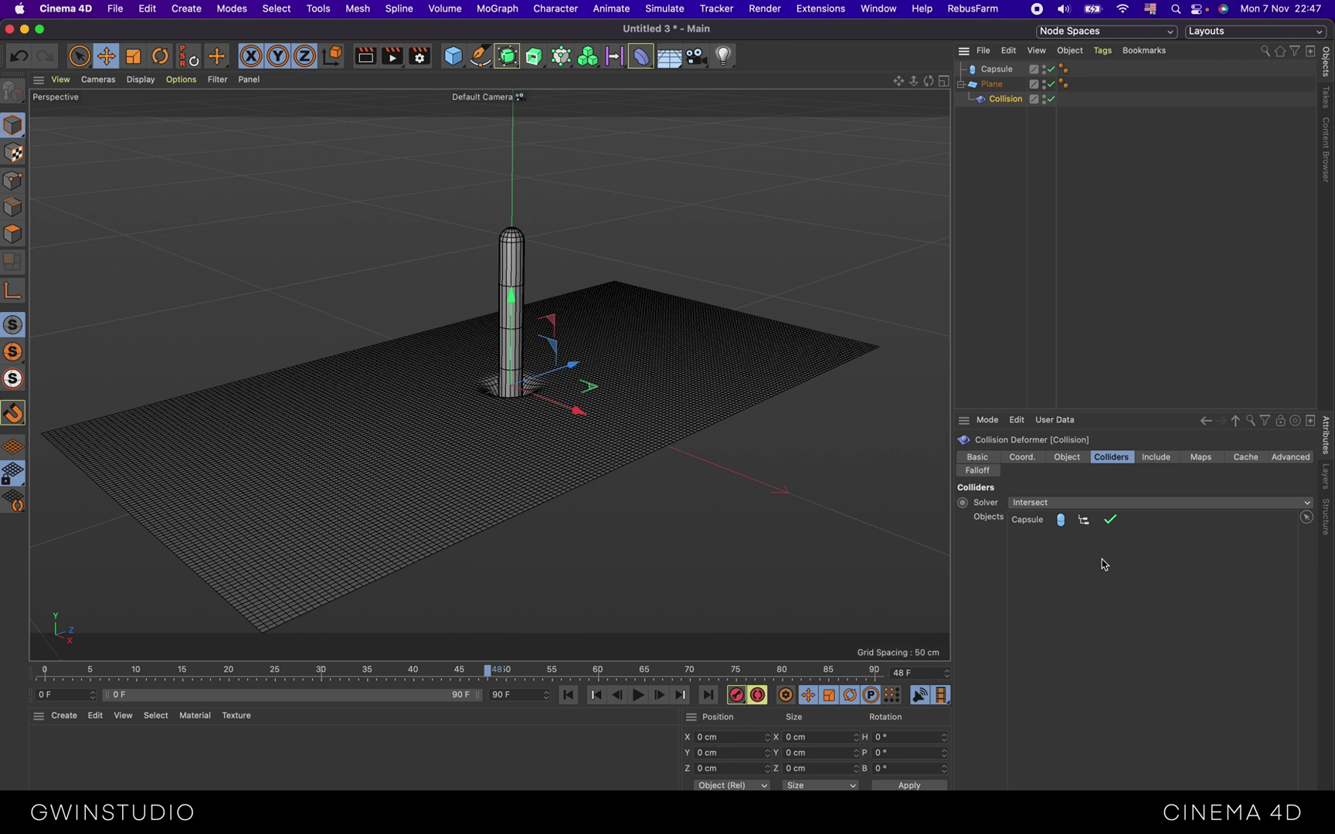
Set the Collision deformer's falloff to Surface with 120% strength.
{"action": "left_click", "coordinate": [1084, 461]}
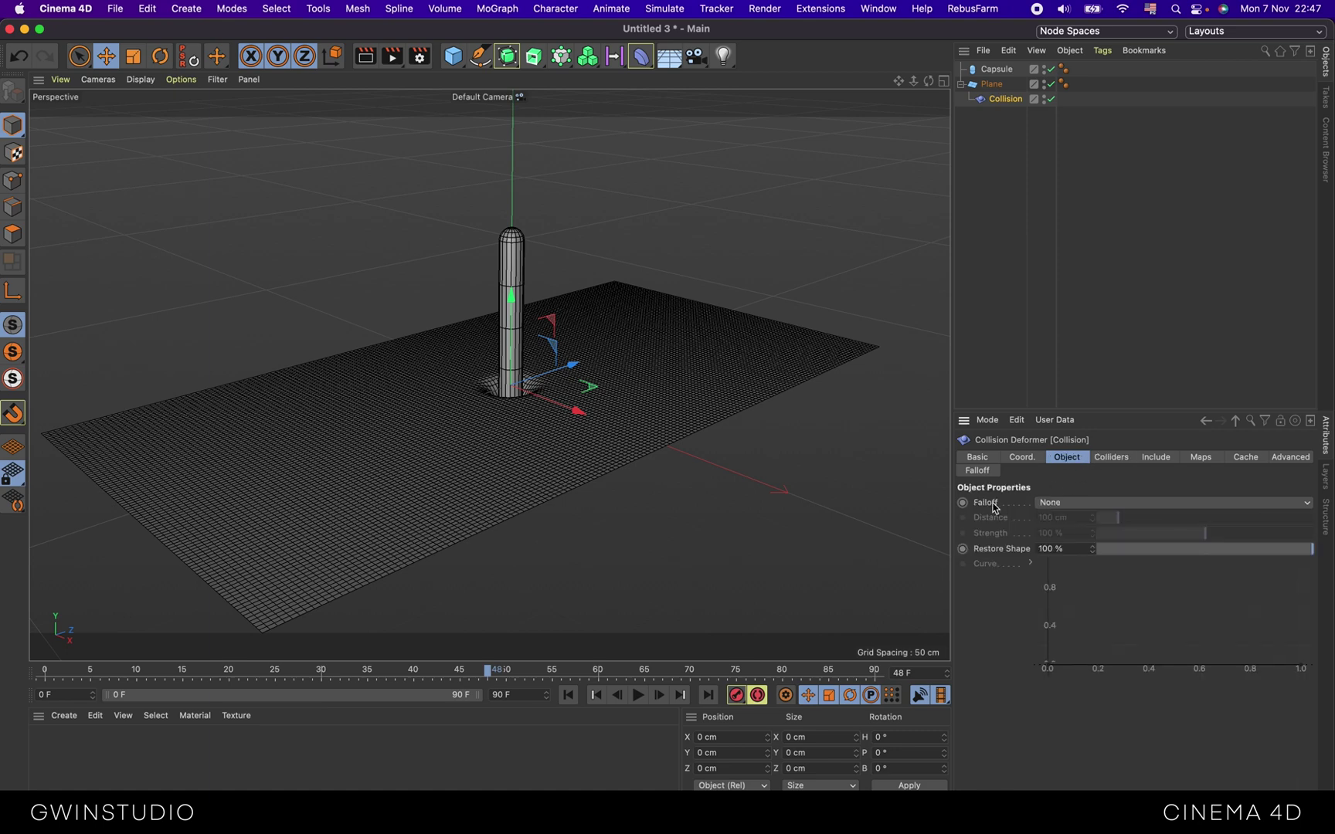
{"action": "left_click", "coordinate": [1051, 506]}
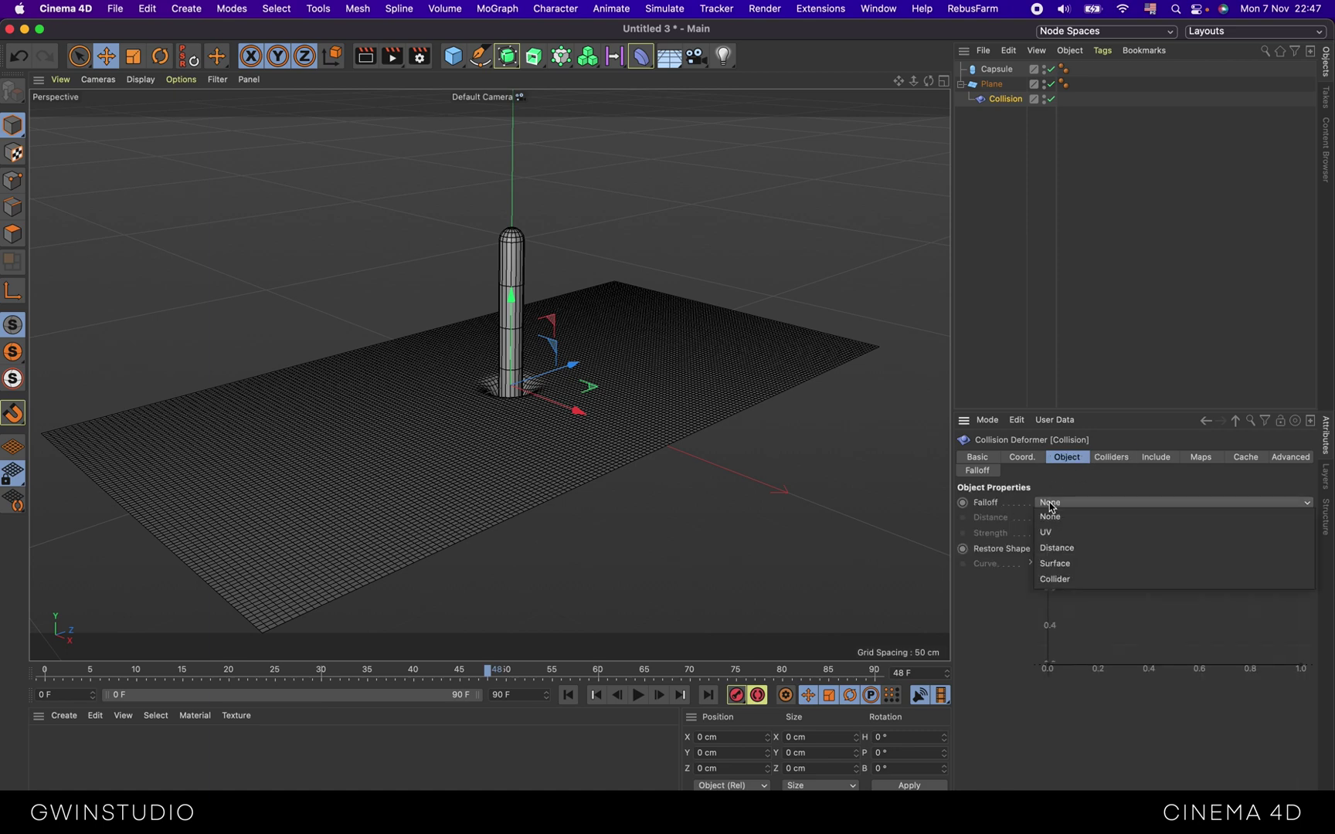
{"action": "left_click", "coordinate": [1057, 554]}
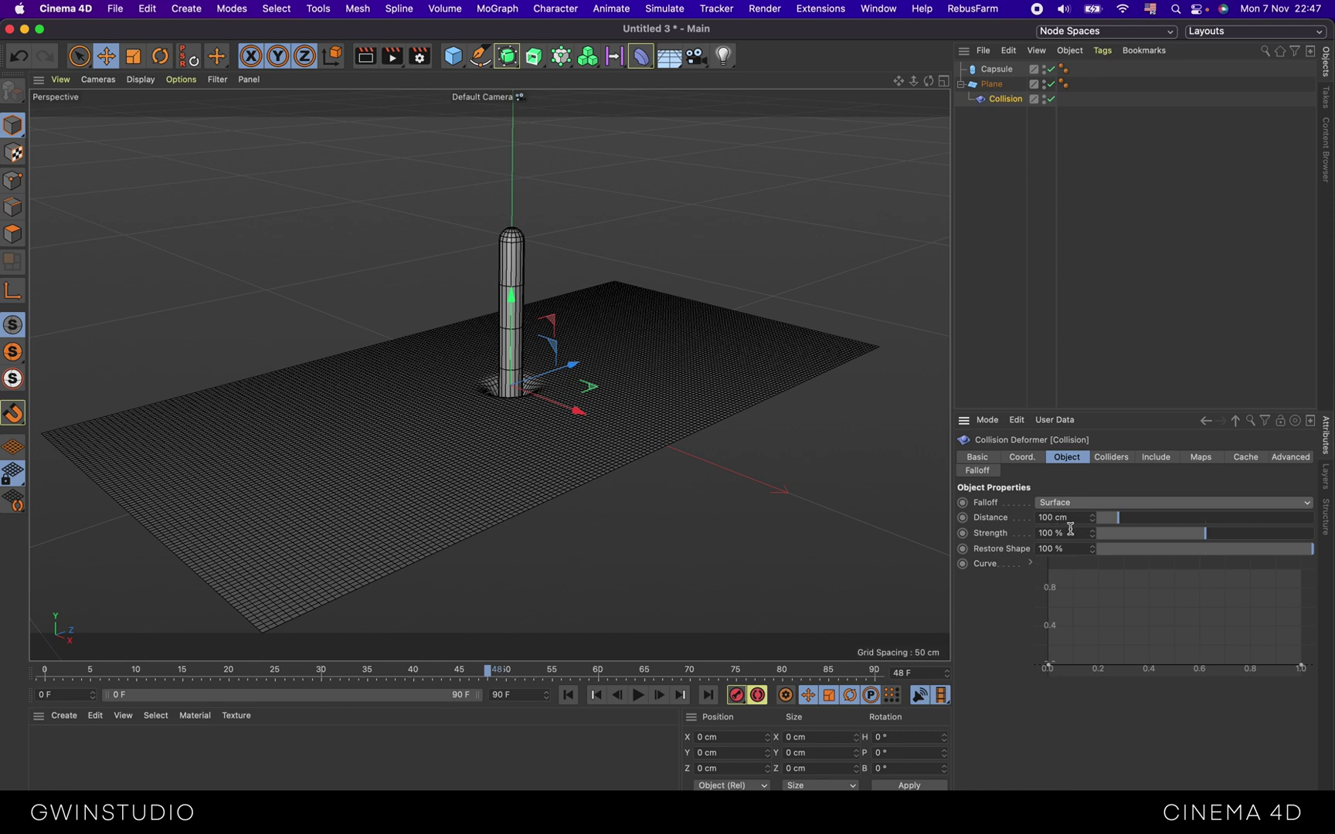
{"action": "left_click", "coordinate": [1070, 533]}
{"action": "type", "text": "120"}
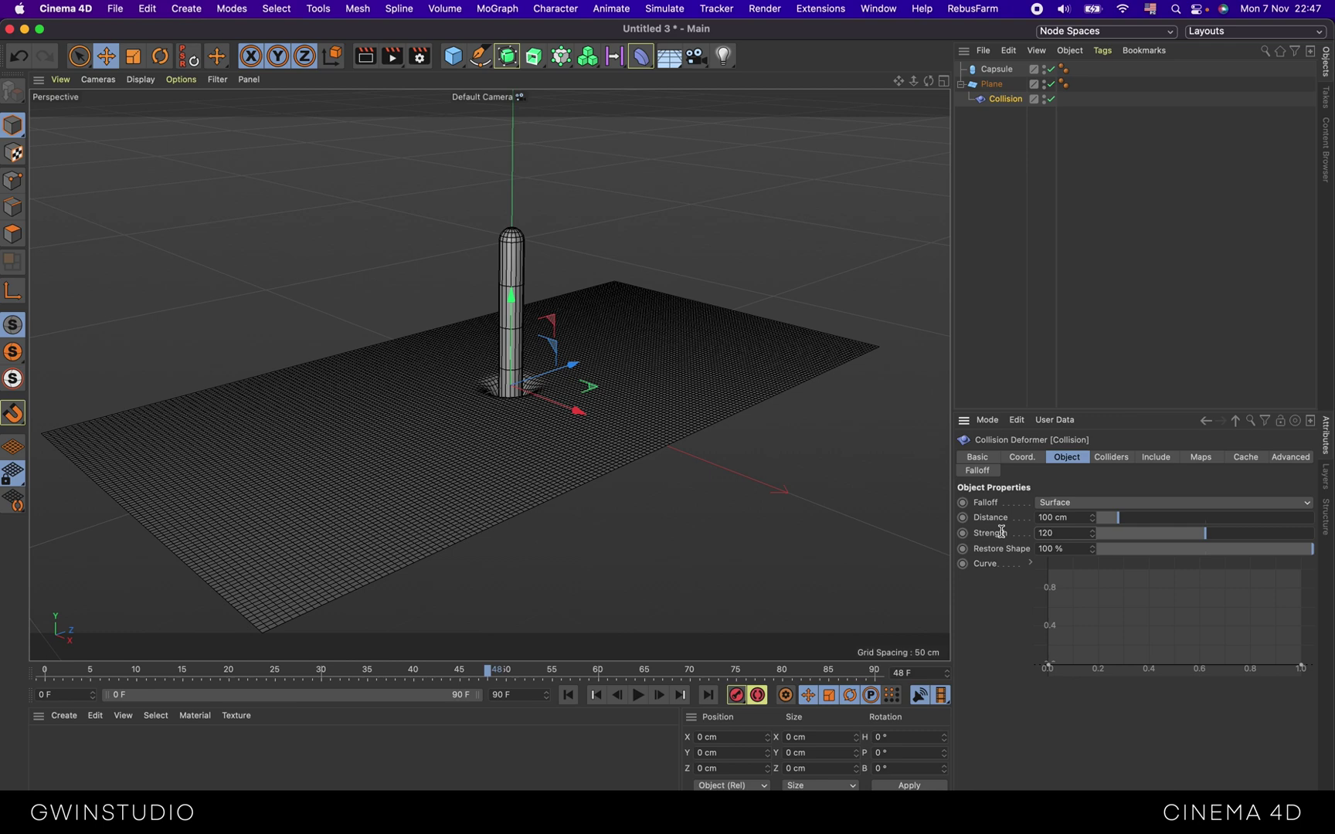
{"action": "key", "text": "Return"}
Add knots to the Collision falloff curve at 0.4, 0.6 and 0.8.
{"action": "left_click", "coordinate": [1102, 668]}
{"action": "left_click", "coordinate": [1149, 666]}
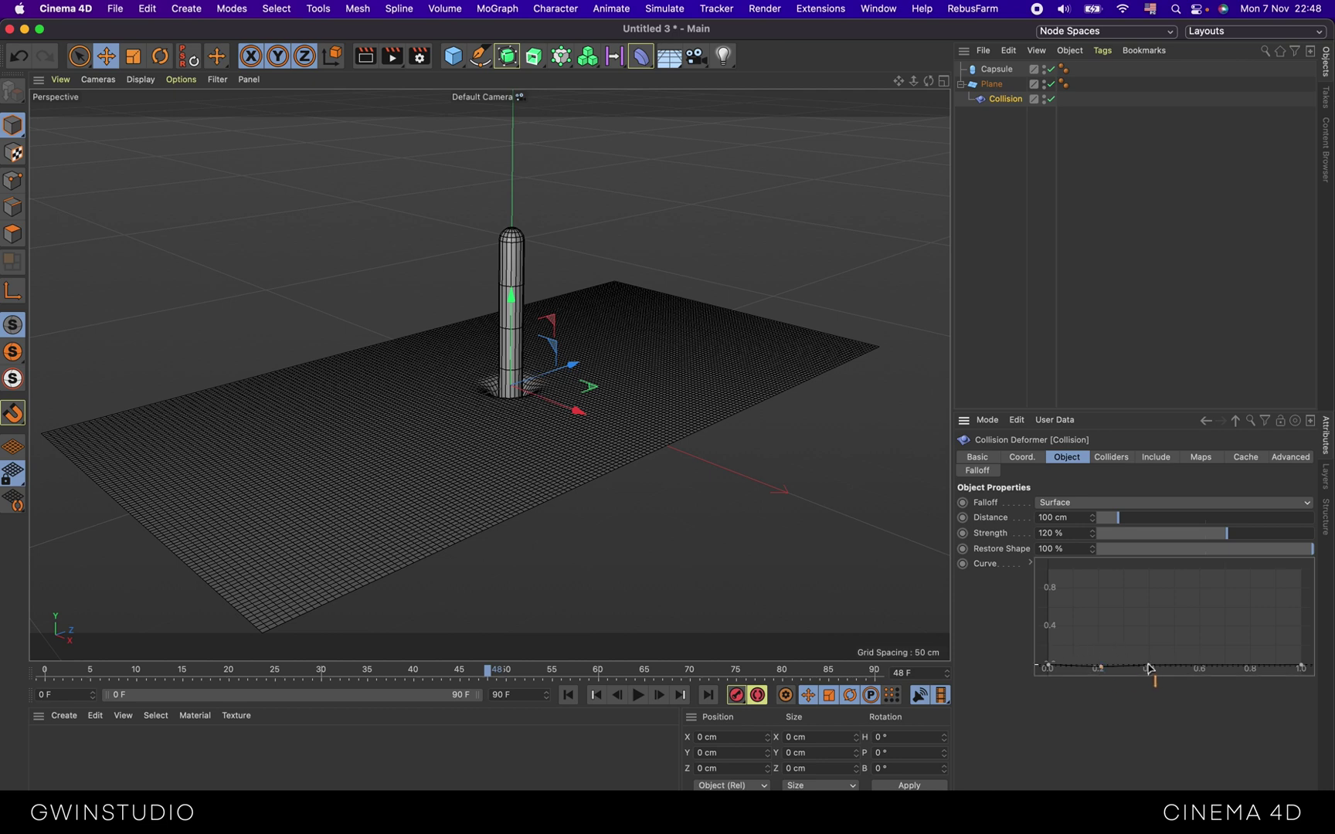
{"action": "left_click", "coordinate": [1200, 666]}
{"action": "left_click", "coordinate": [1251, 666]}
Raise the curve start to about 0.8 and lift the 0.4 and 0.8 knots into wave peaks.
{"action": "left_click_drag", "start_coordinate": [1048, 666], "coordinate": [1052, 593]}
{"action": "left_click_drag", "start_coordinate": [1150, 666], "coordinate": [1148, 611]}
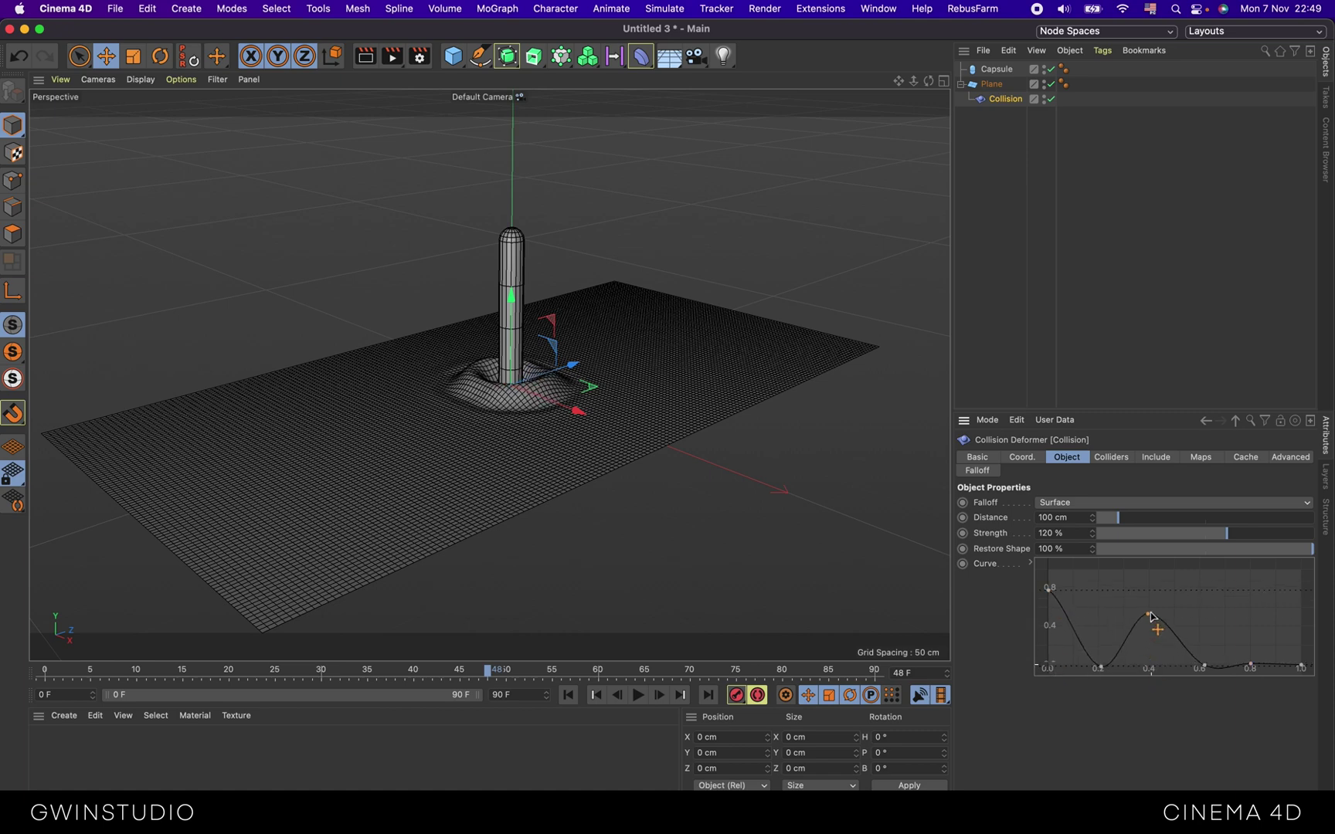
{"action": "left_click_drag", "start_coordinate": [1251, 666], "coordinate": [1252, 633]}
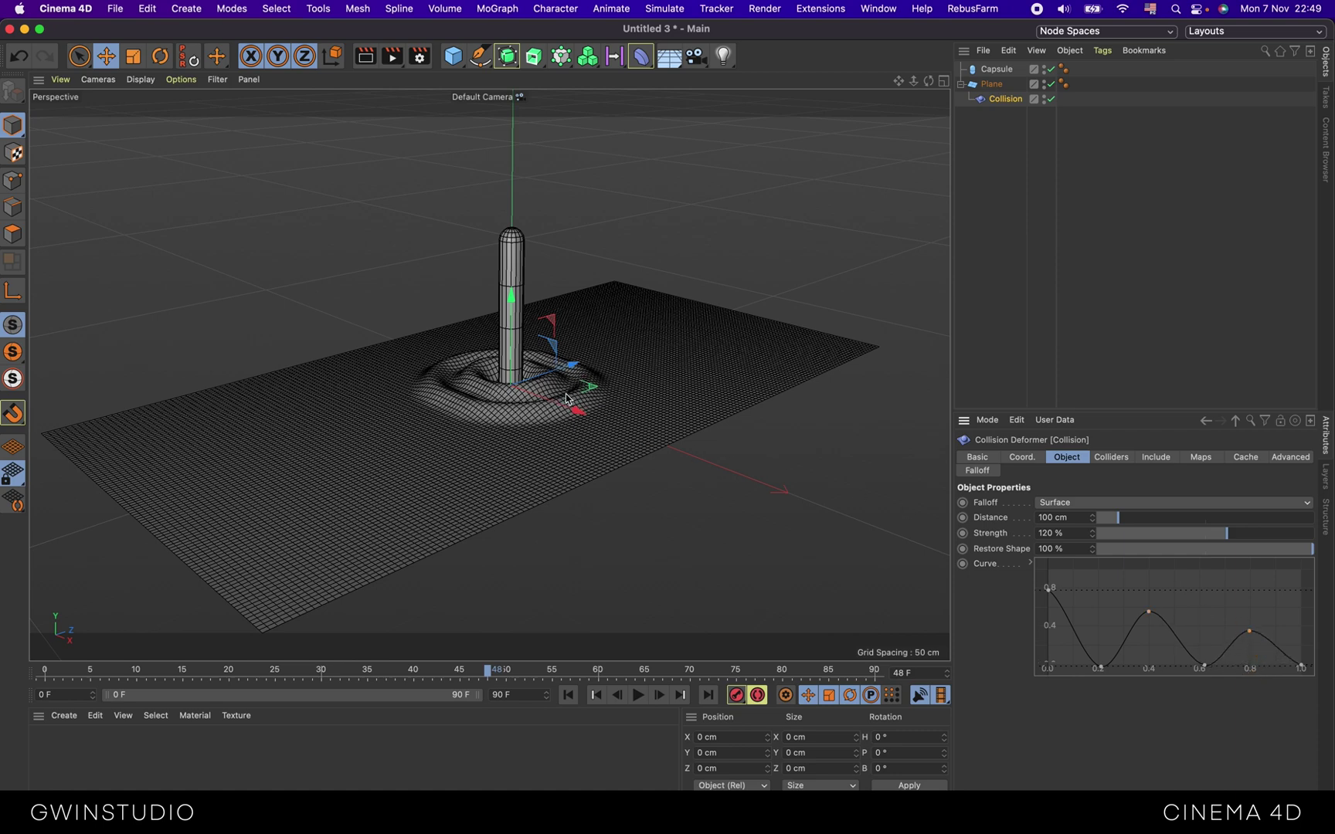
{"action": "scroll", "coordinate": [568, 398], "scroll_direction": "up", "scroll_amount": 2}
{"action": "scroll", "coordinate": [562, 417], "scroll_direction": "up", "scroll_amount": 3}
{"action": "scroll", "coordinate": [561, 423], "scroll_direction": "up", "scroll_amount": 1}
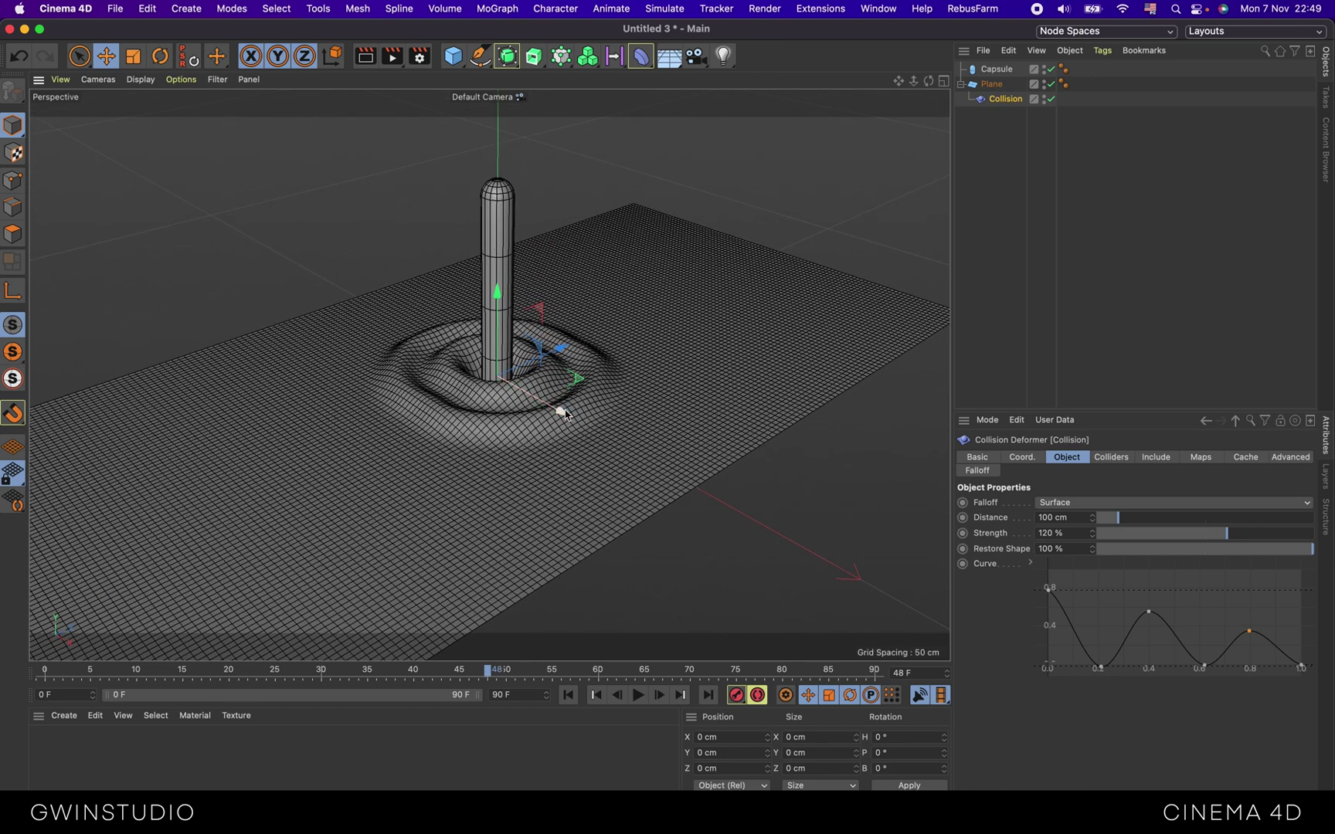
Slide the capsule along Z to 114.084 cm so the ripples follow it.
{"action": "left_click", "coordinate": [1006, 71]}
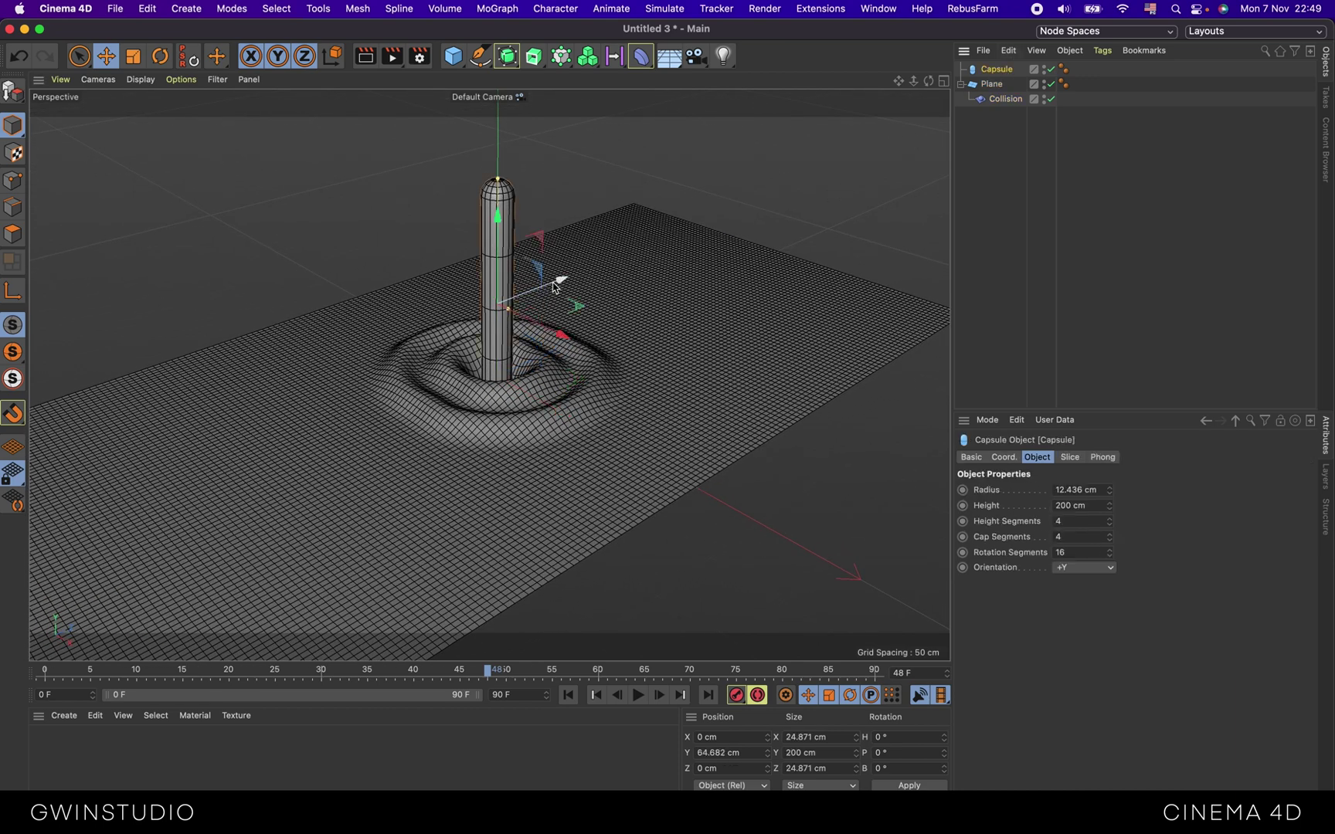
{"action": "mouse_move", "coordinate": [545, 287]}
{"action": "left_mouse_down"}
{"action": "mouse_move", "coordinate": [657, 245]}
{"action": "mouse_move", "coordinate": [485, 328]}
{"action": "mouse_move", "coordinate": [664, 276]}
{"action": "left_mouse_up"}
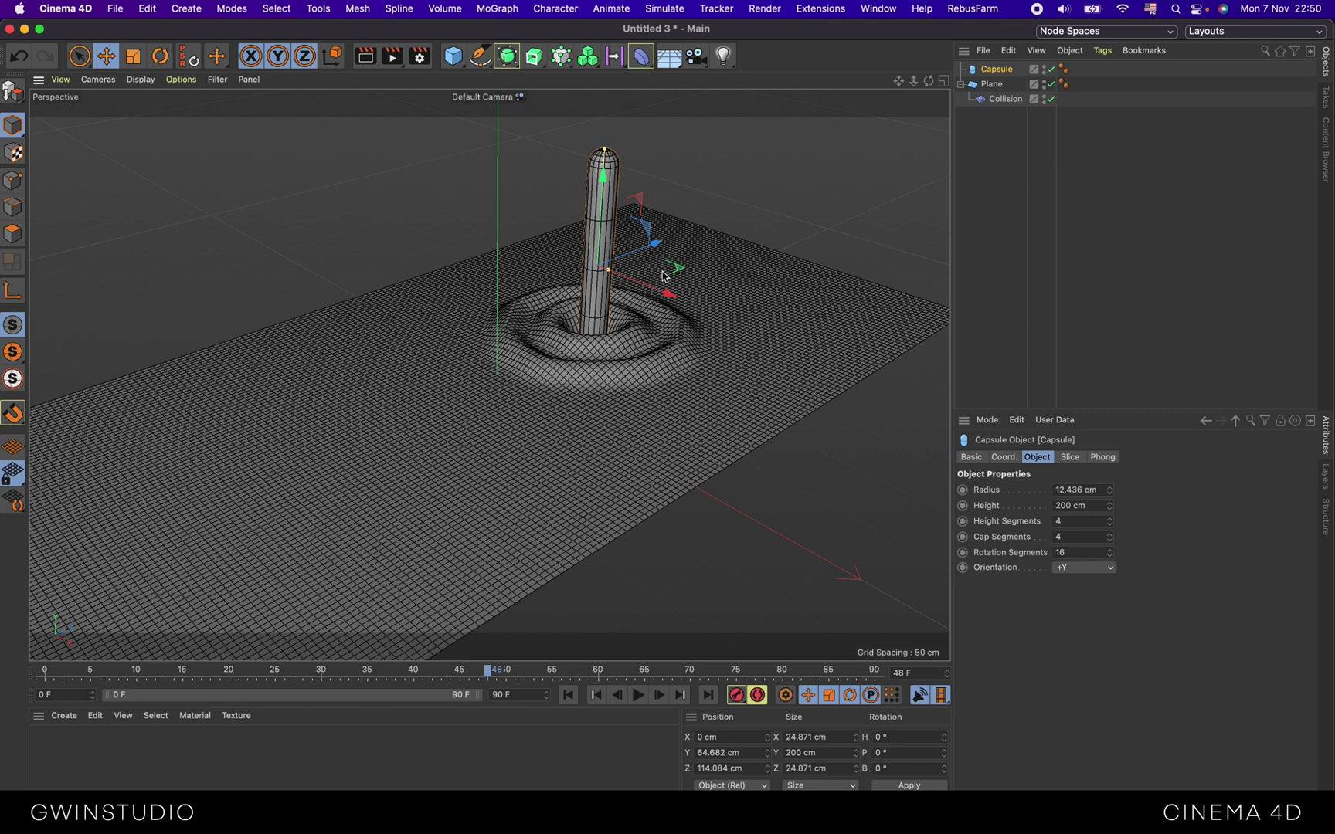
{"action": "left_click", "coordinate": [641, 56]}
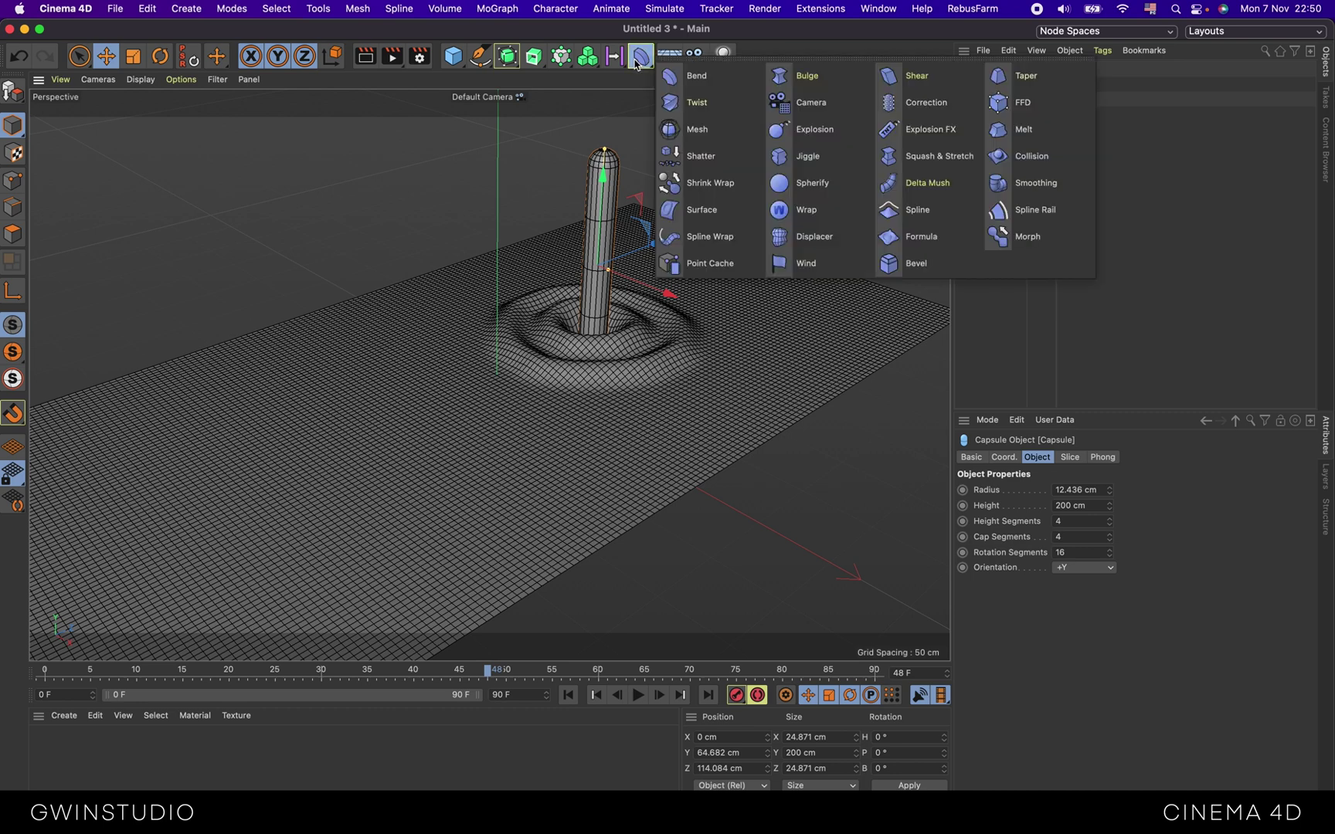
Add a Smoothing deformer under the Plane after Collision, testing 30 and 1 iterations before keeping 10.
{"action": "left_click", "coordinate": [1047, 190]}
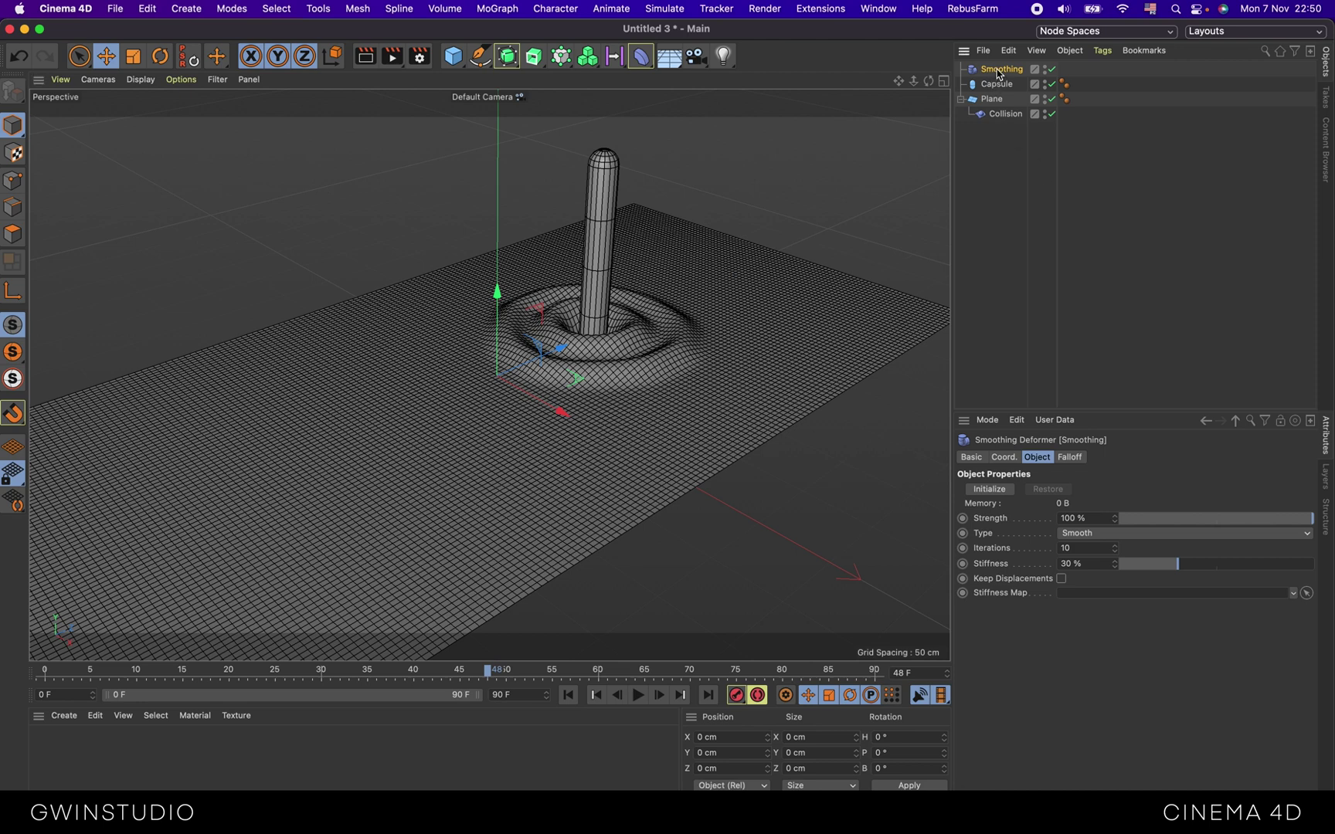
{"action": "left_click_drag", "start_coordinate": [999, 70], "coordinate": [1007, 119]}
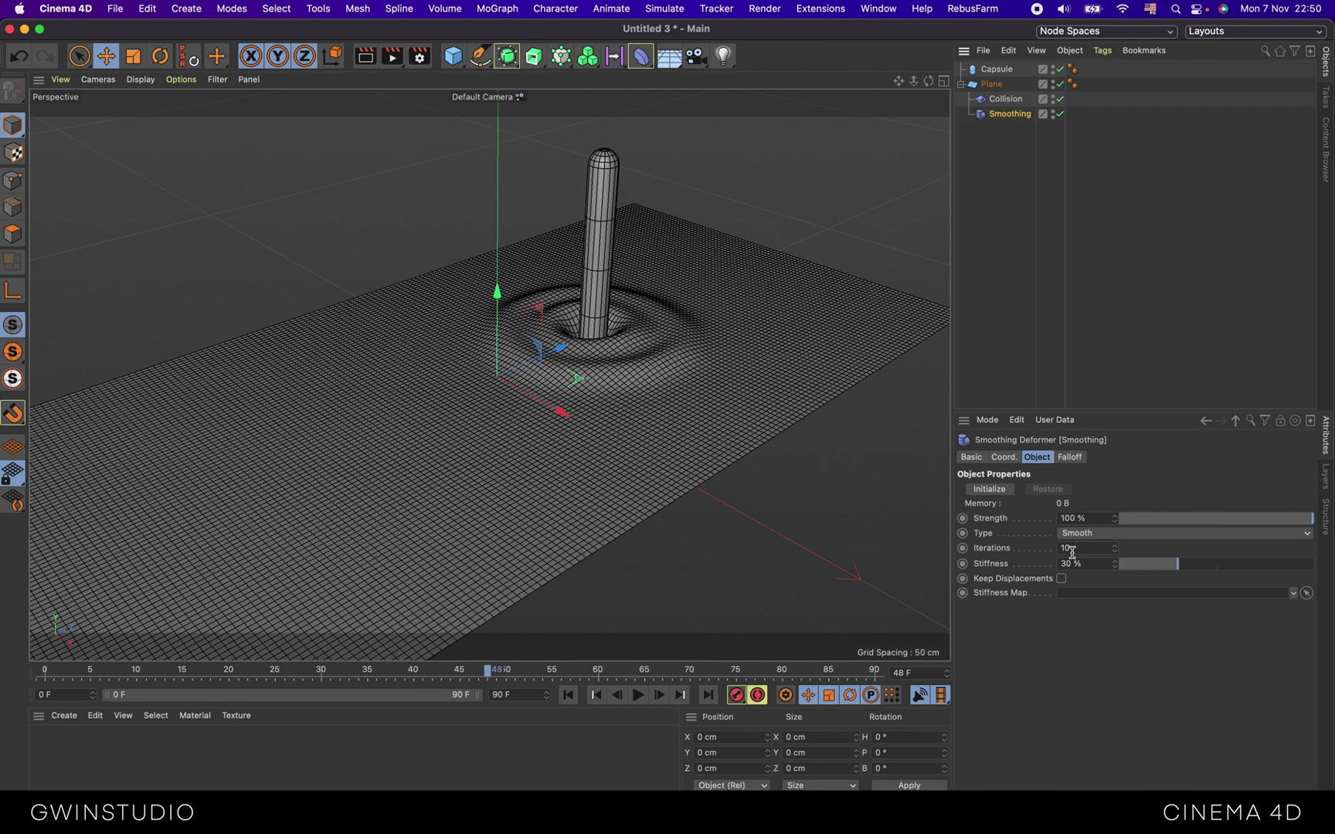
{"action": "left_click_drag", "start_coordinate": [1069, 547], "coordinate": [1049, 543]}
{"action": "type", "text": "3"}
{"action": "key", "text": "Return"}
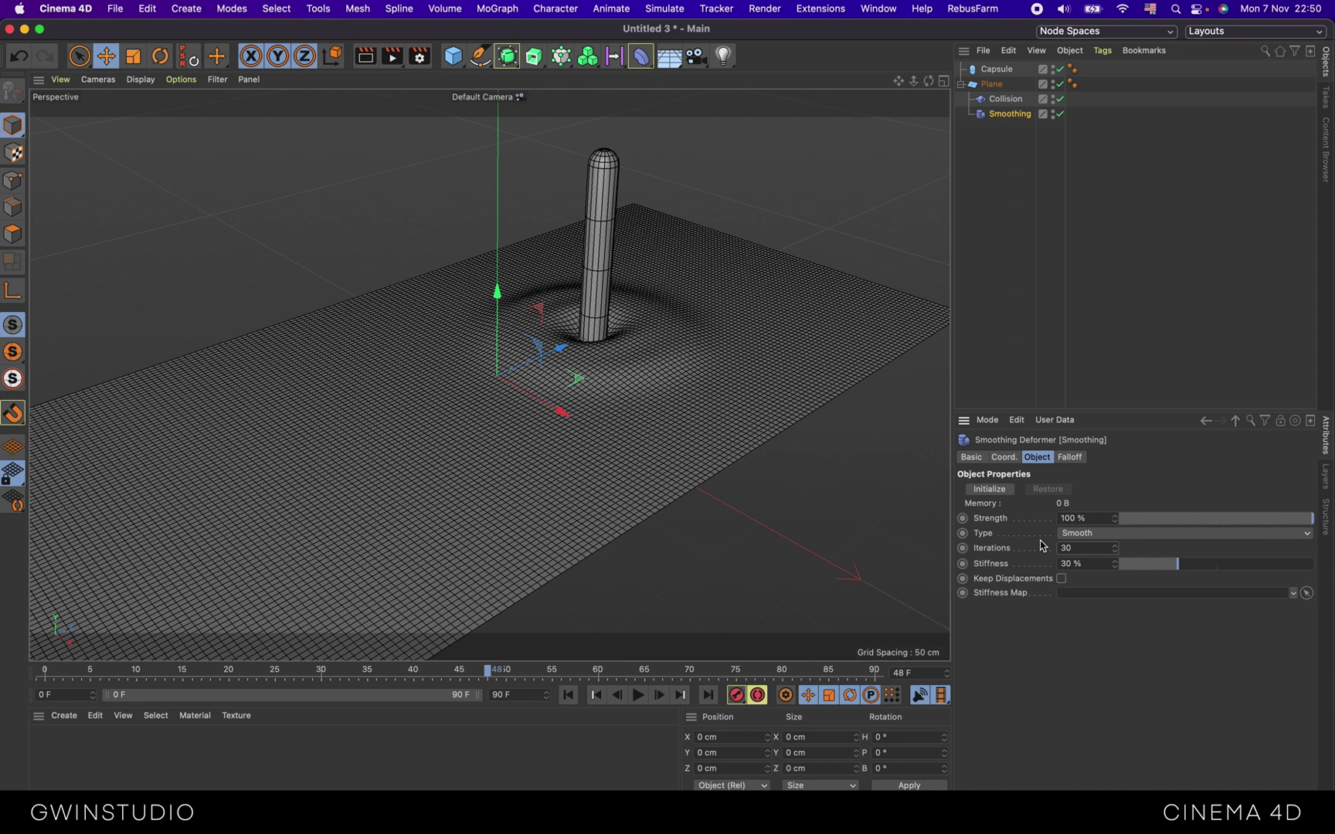
{"action": "double_click", "coordinate": [1080, 548]}
{"action": "type", "text": "1"}
{"action": "key", "text": "Return"}
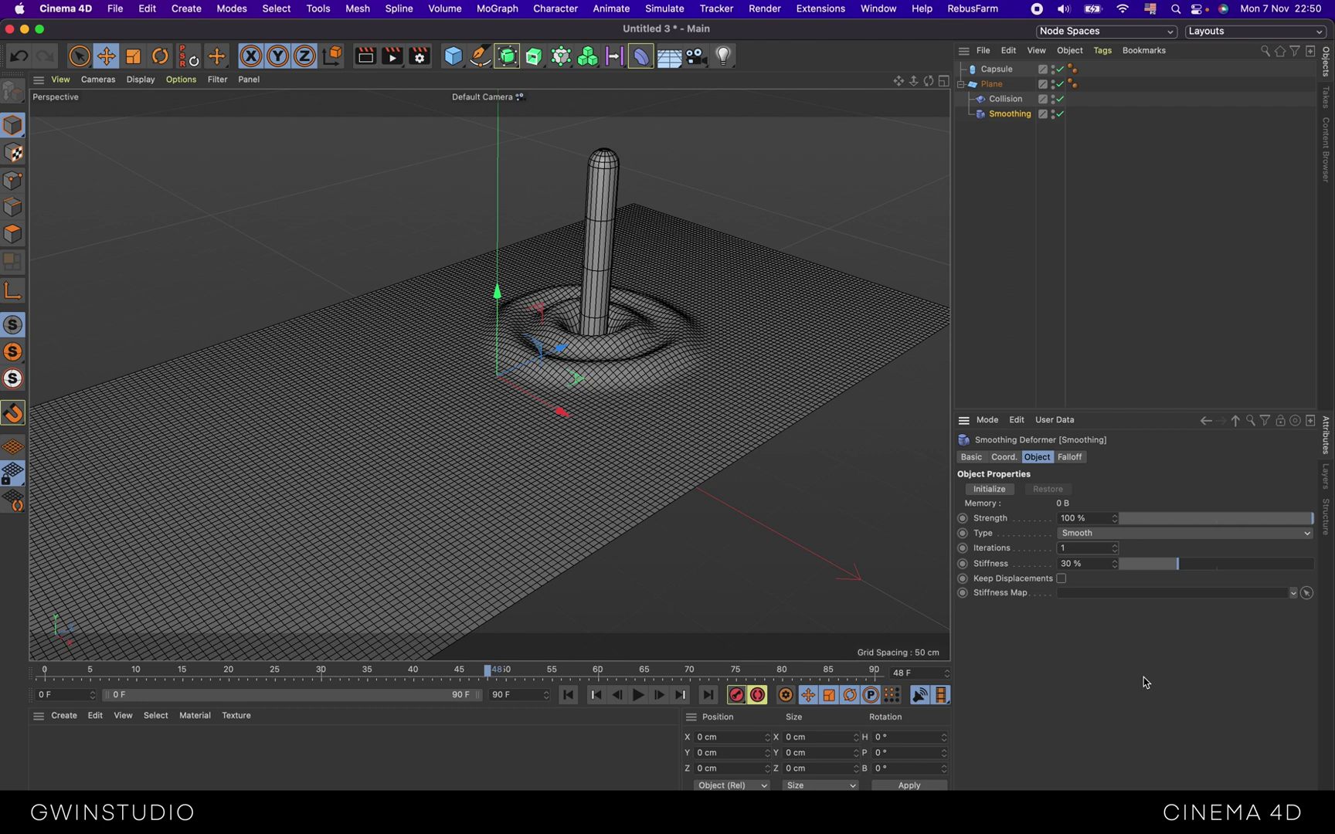
{"action": "key", "text": "ctrl+z"}
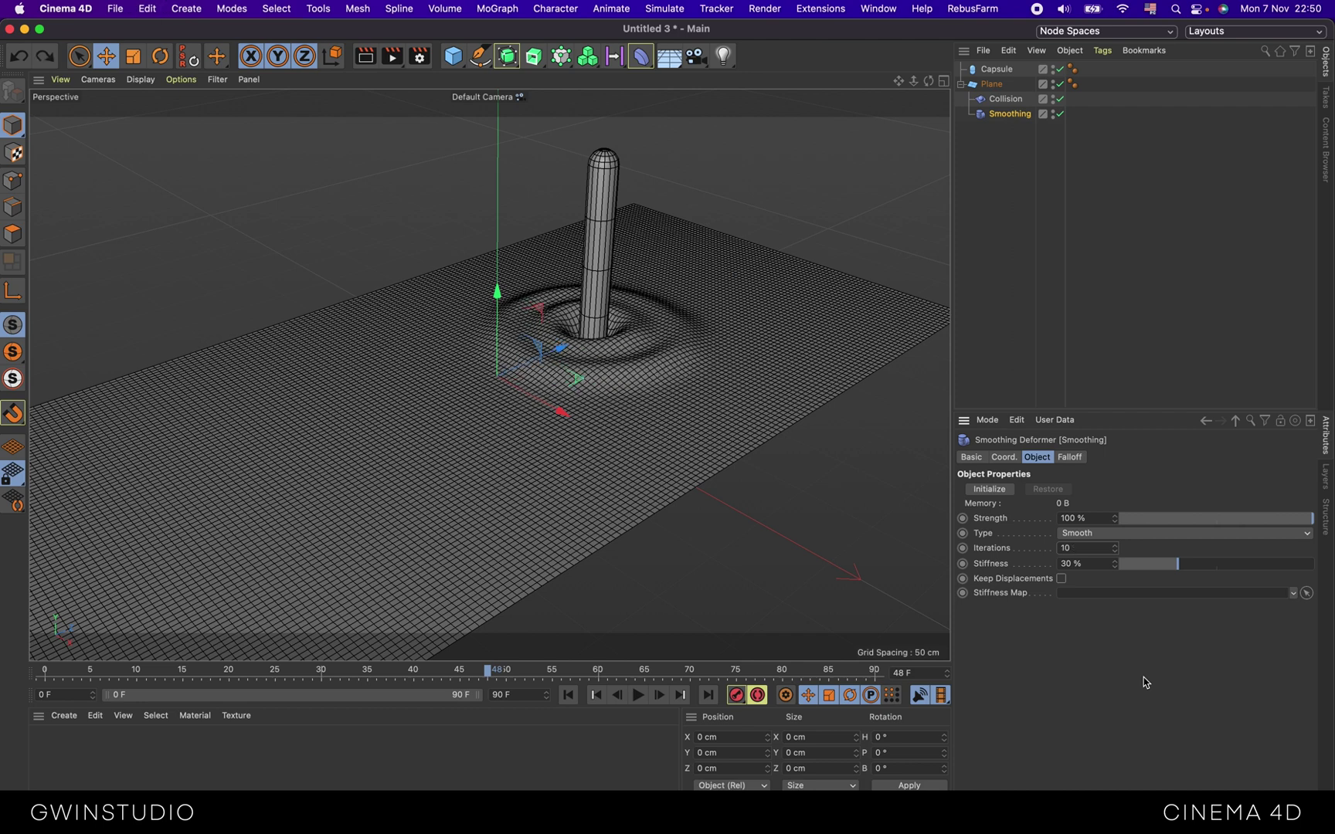
Move the capsule along Z to 97.838 cm so the smoothed ripples follow.
{"action": "left_click", "coordinate": [1012, 69]}
{"action": "left_click_drag", "start_coordinate": [661, 255], "coordinate": [656, 272]}
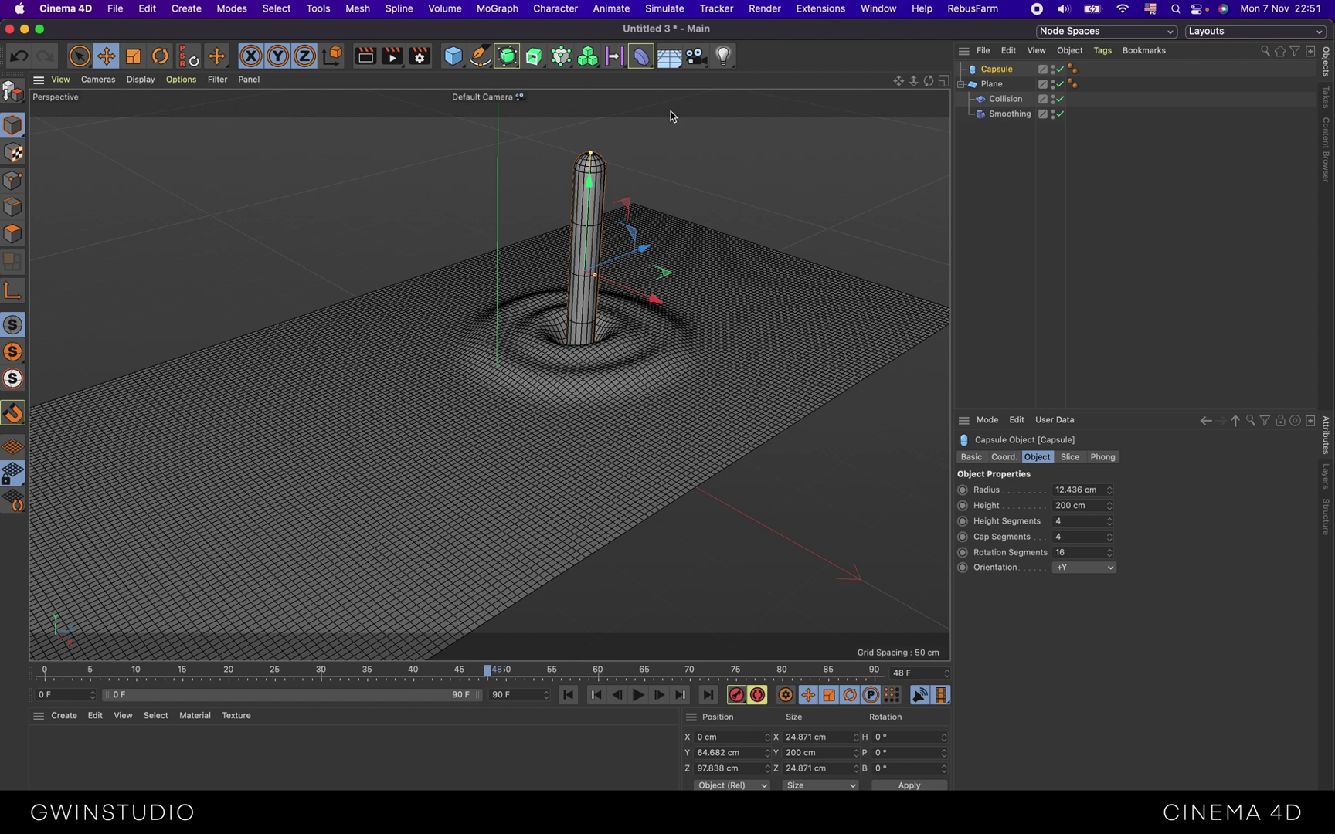
{"action": "left_click", "coordinate": [644, 56]}
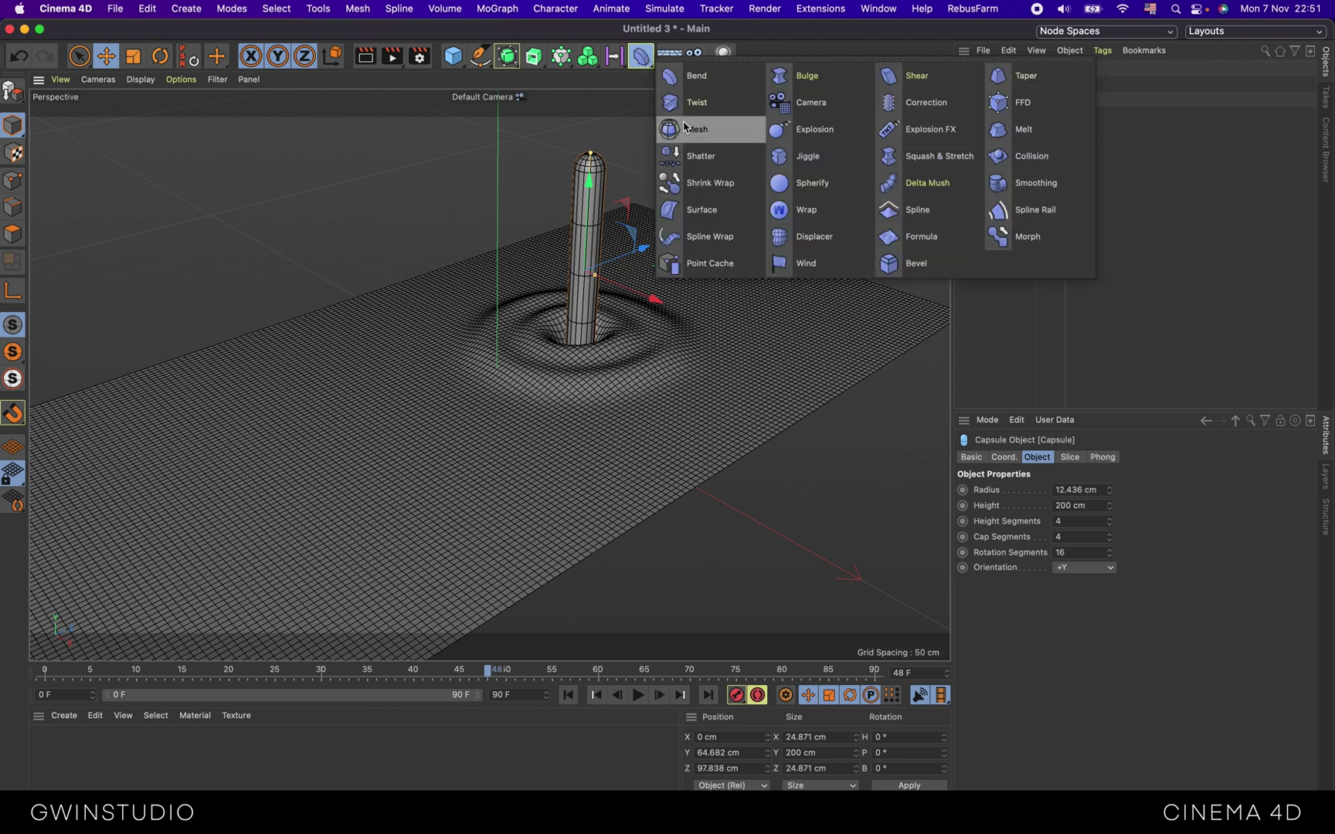
Add a Jiggle deformer between Collision and Smoothing, then play and drag the capsule to Z 207.56 cm.
{"action": "left_click", "coordinate": [821, 161]}
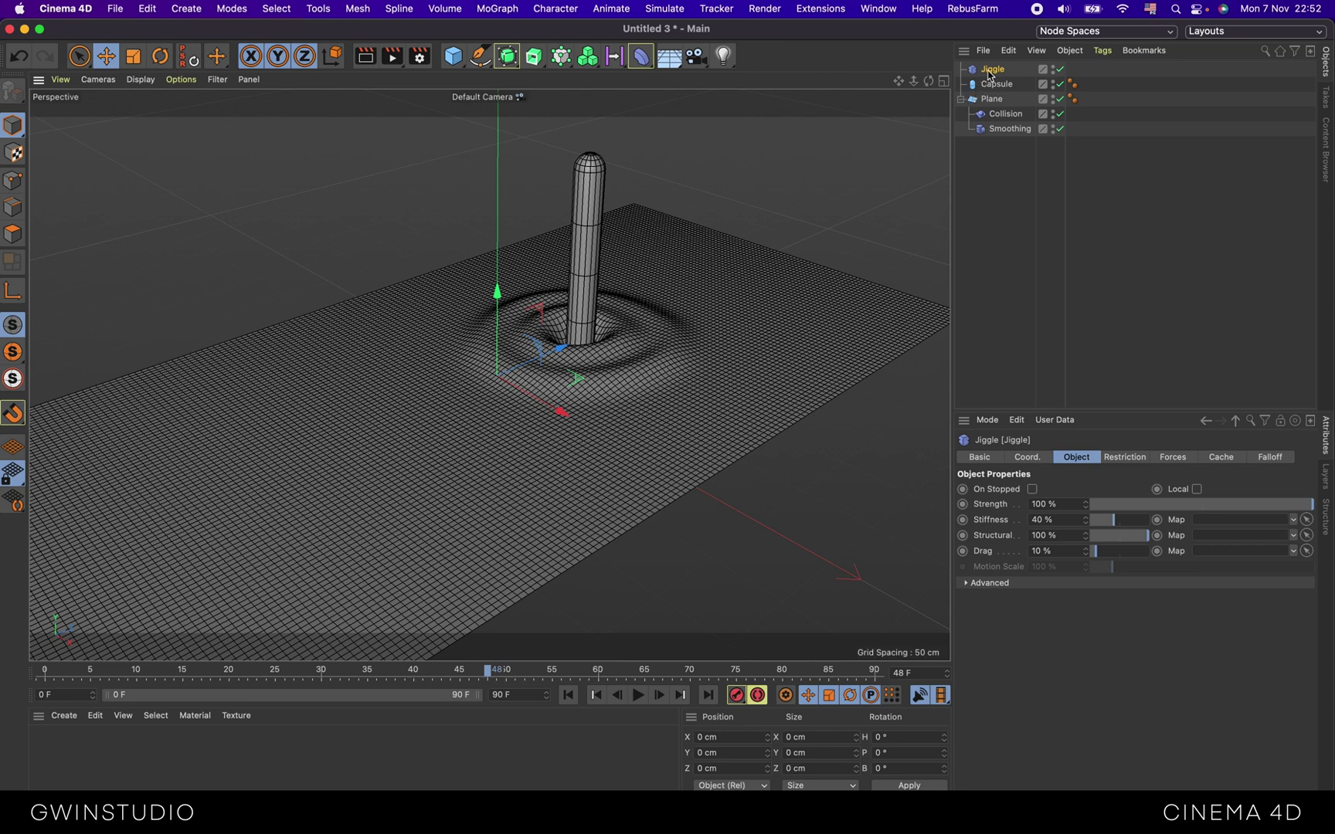
{"action": "left_click_drag", "start_coordinate": [993, 70], "coordinate": [1008, 123]}
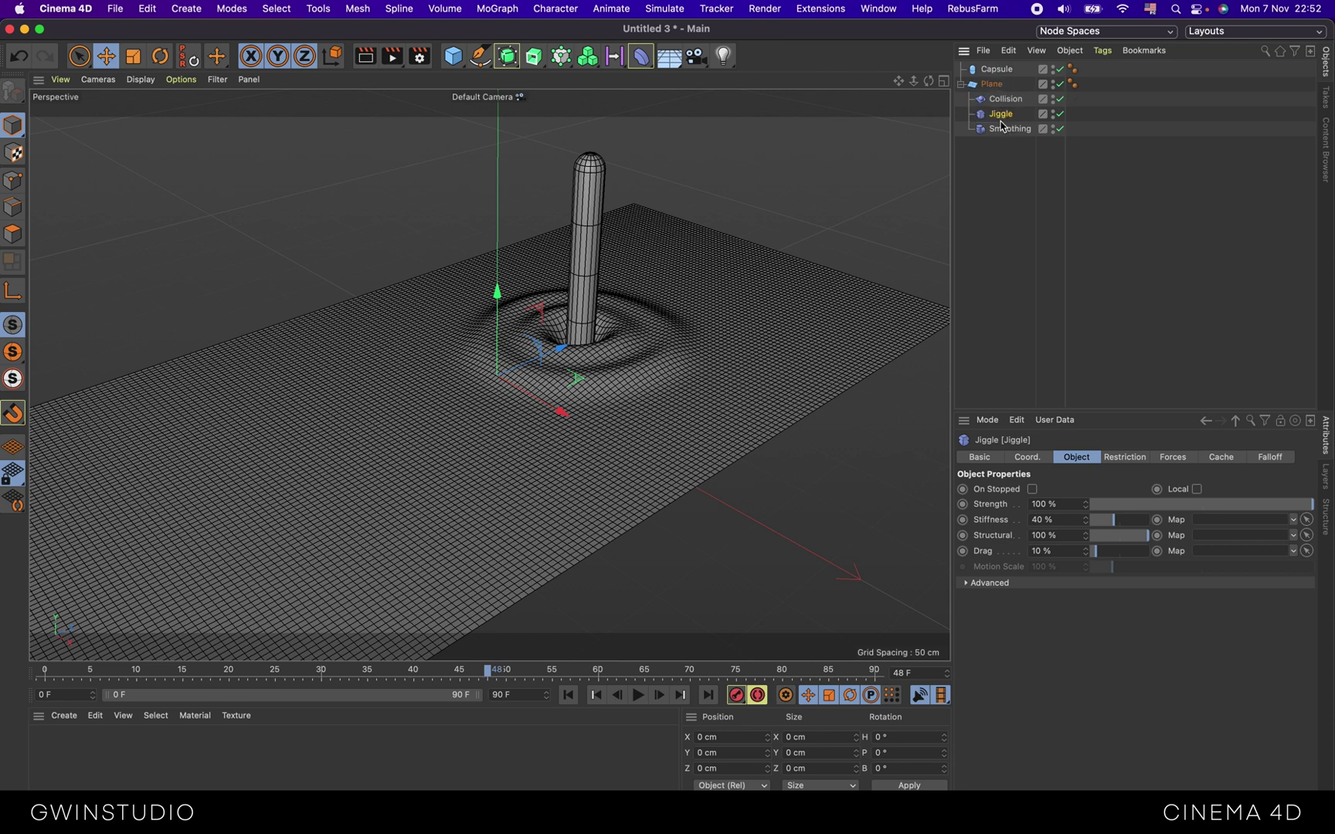
{"action": "left_click", "coordinate": [1003, 69]}
{"action": "left_click_drag", "start_coordinate": [645, 247], "coordinate": [716, 223]}
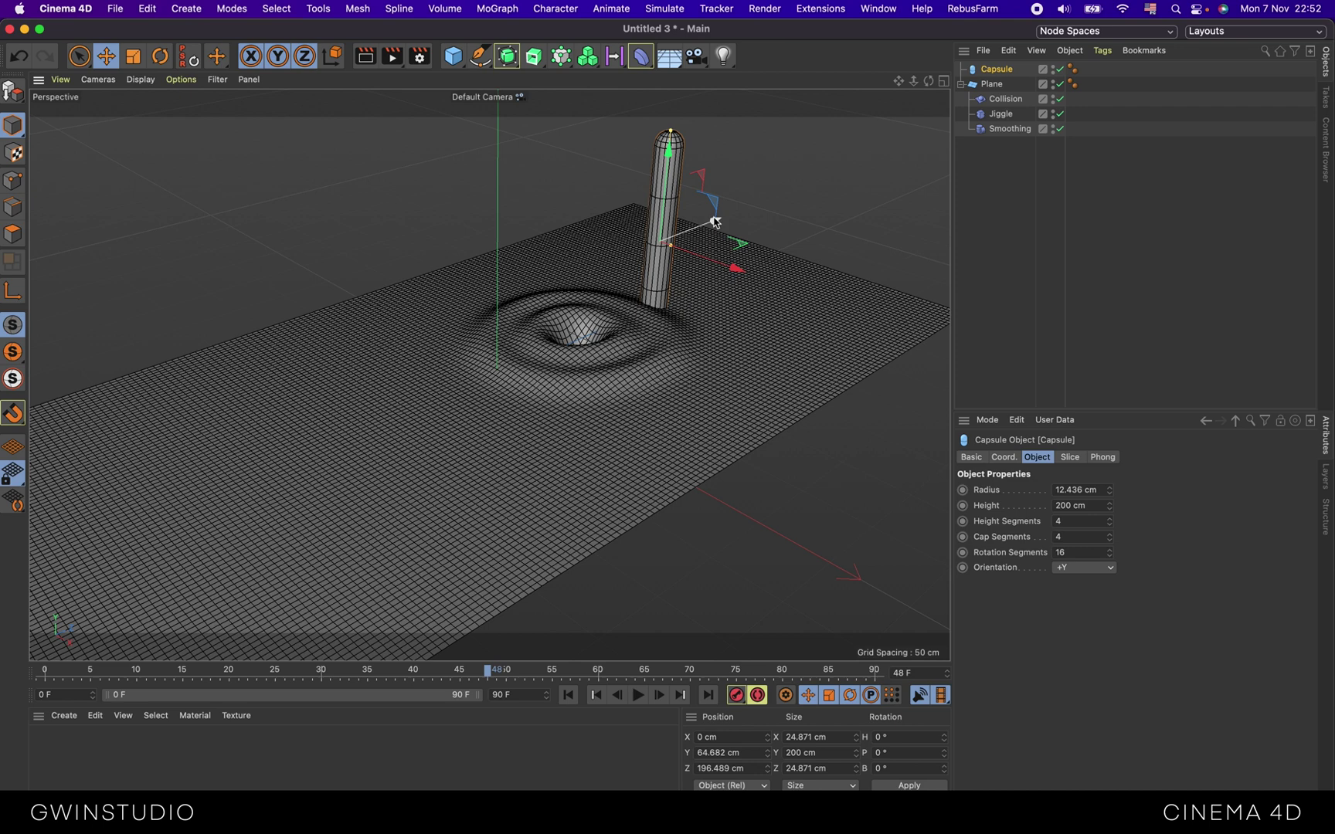
{"action": "left_click", "coordinate": [638, 695]}
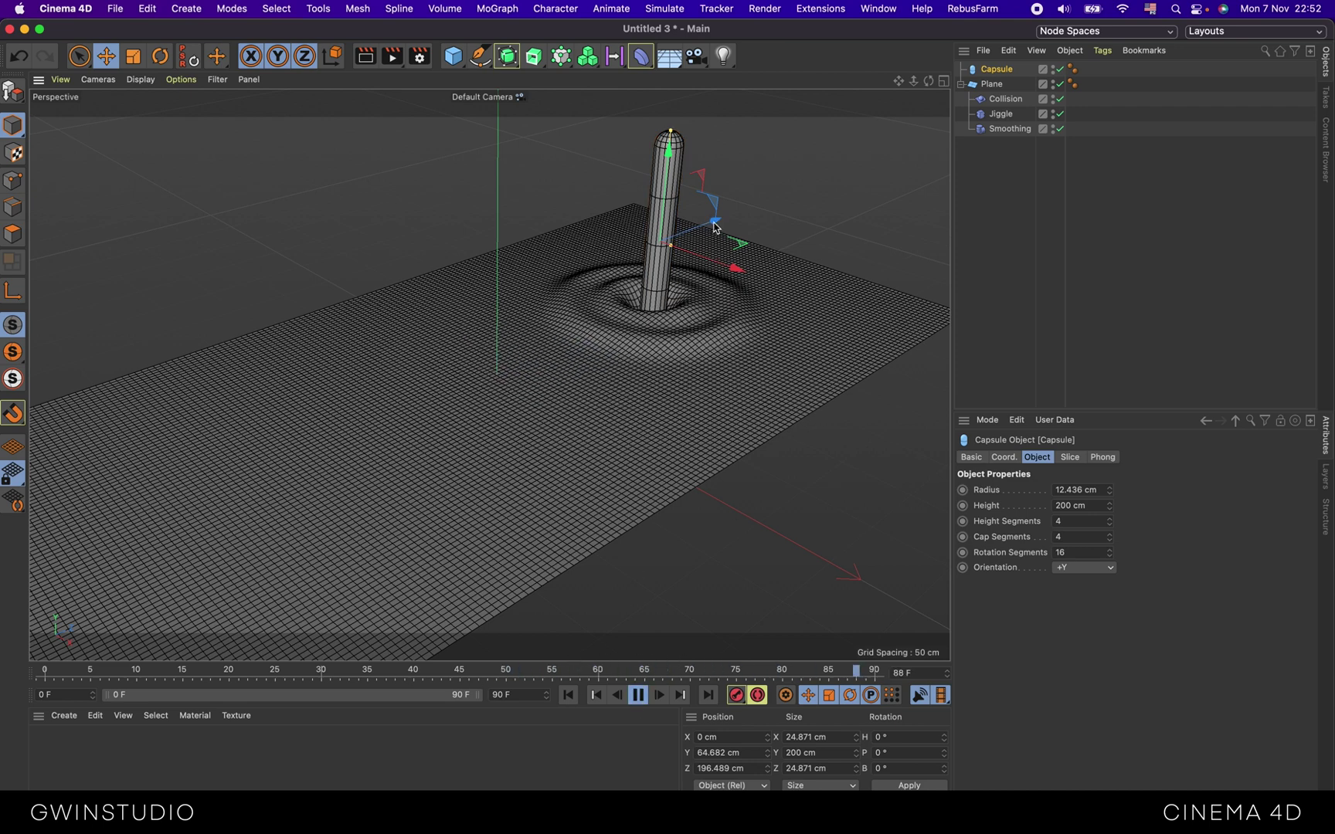
{"action": "mouse_move", "coordinate": [715, 227]}
{"action": "left_mouse_down"}
{"action": "mouse_move", "coordinate": [464, 350]}
{"action": "mouse_move", "coordinate": [545, 289]}
{"action": "mouse_move", "coordinate": [720, 212]}
{"action": "left_mouse_up"}
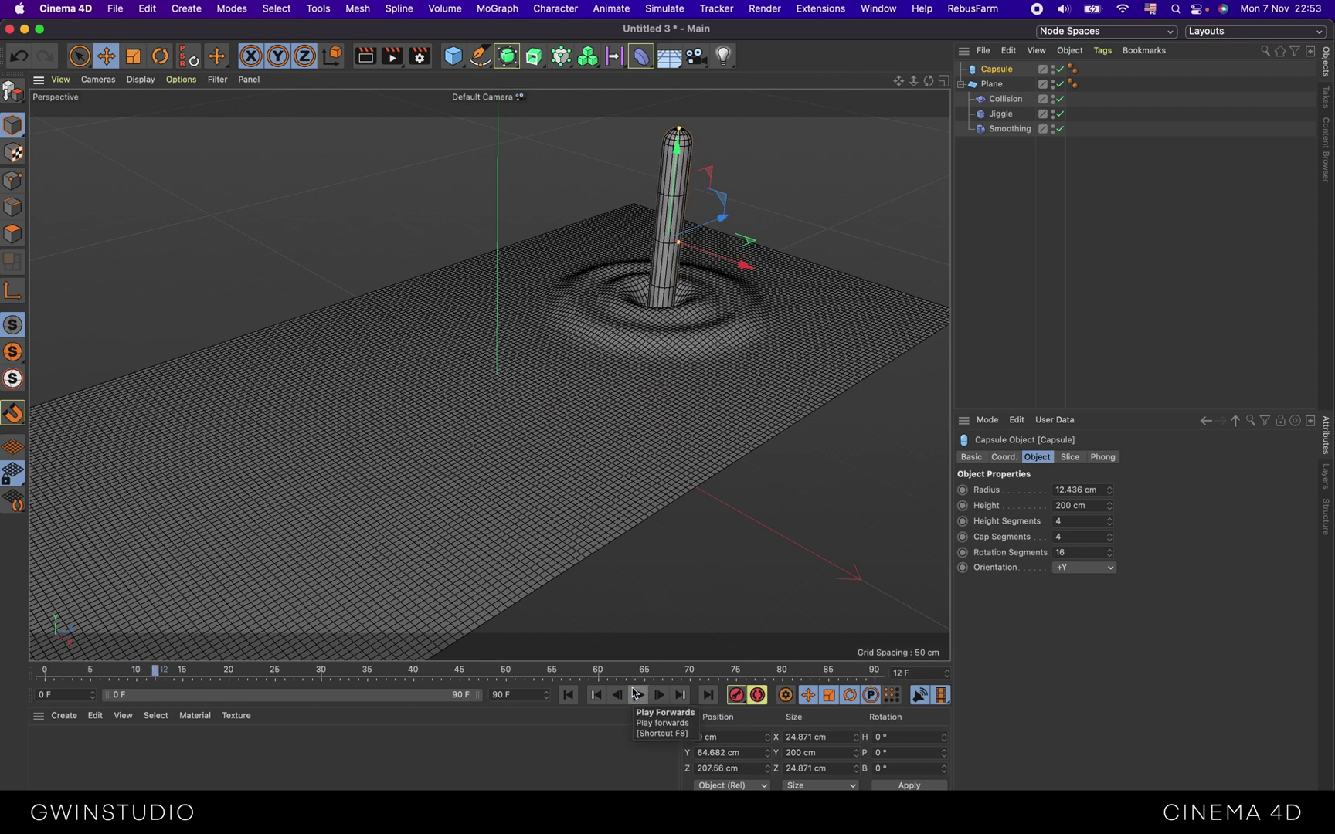
Set Jiggle to 120% Strength, 20% Stiffness and 1% Drag, then preview playback.
{"action": "left_click", "coordinate": [1002, 116]}
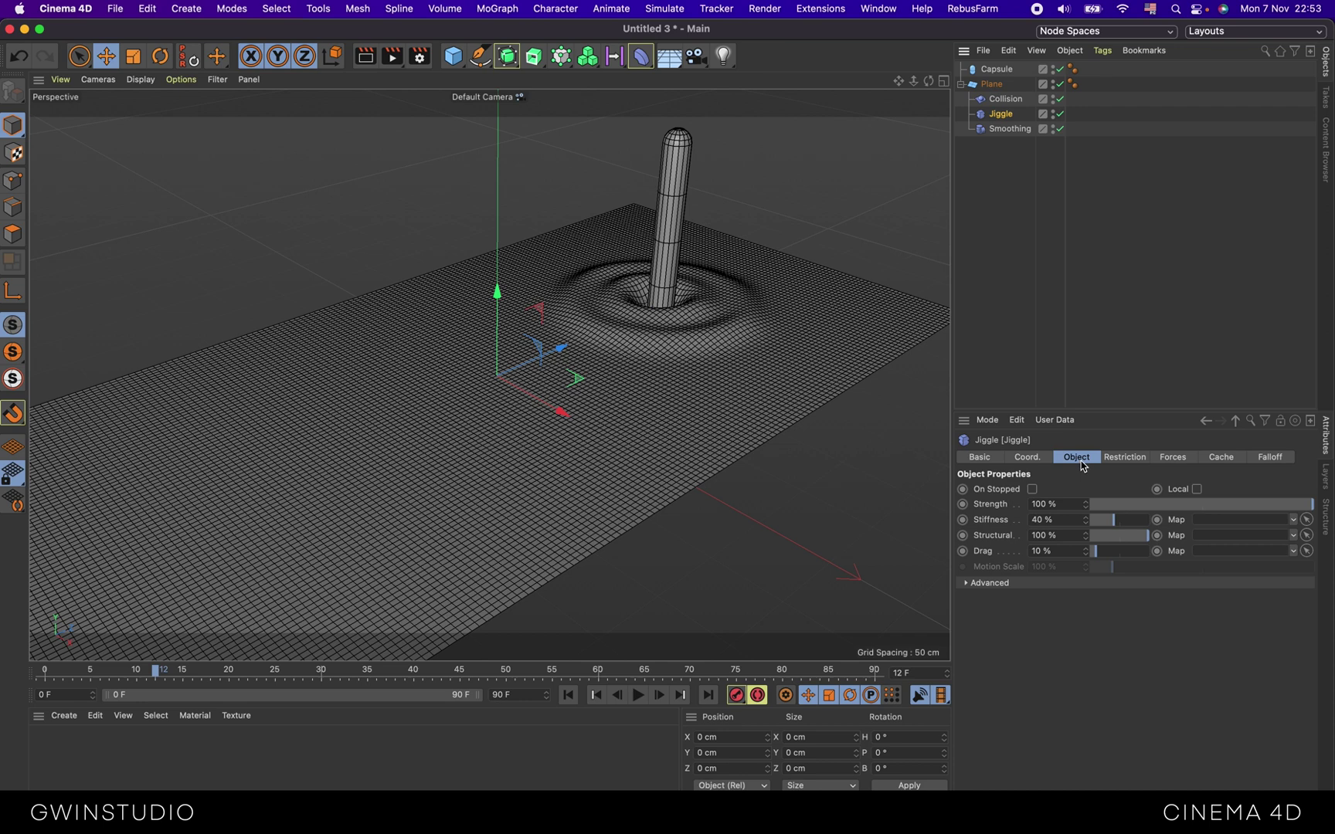
{"action": "left_click", "coordinate": [1039, 505]}
{"action": "type", "text": "120"}
{"action": "key", "text": "Return"}
{"action": "left_click", "coordinate": [1028, 519]}
{"action": "type", "text": "2"}
{"action": "type", "text": "0"}
{"action": "key", "text": "Return"}
{"action": "left_click", "coordinate": [1049, 551]}
{"action": "type", "text": "1"}
{"action": "key", "text": "Return"}
{"action": "left_click", "coordinate": [638, 695]}
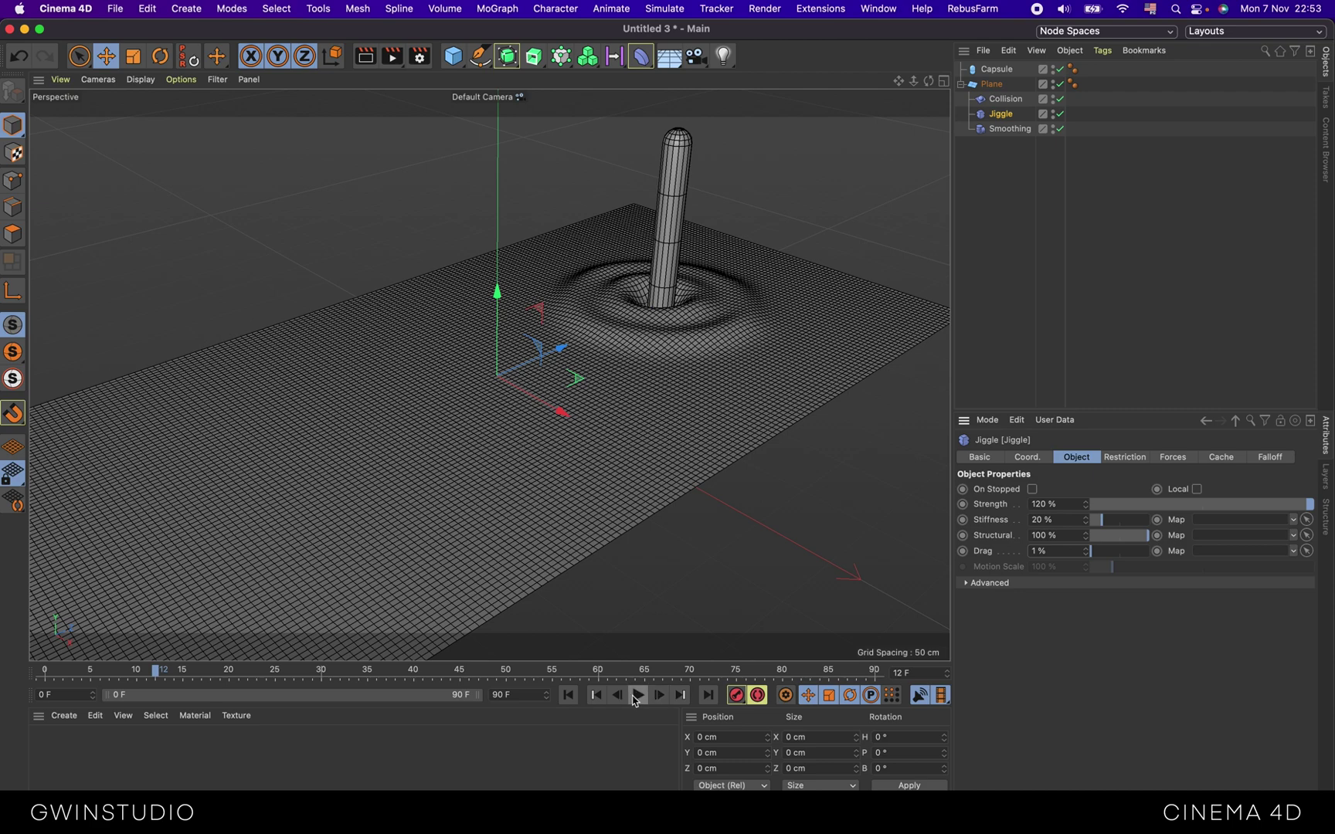
{"action": "left_click", "coordinate": [996, 68]}
Drag the capsule along Z and Y during playback, ending at Z -14.767 cm, Y 86.951 cm.
{"action": "mouse_move", "coordinate": [714, 230]}
{"action": "left_mouse_down"}
{"action": "mouse_move", "coordinate": [514, 351]}
{"action": "mouse_move", "coordinate": [591, 311]}
{"action": "mouse_move", "coordinate": [628, 271]}
{"action": "left_mouse_up"}
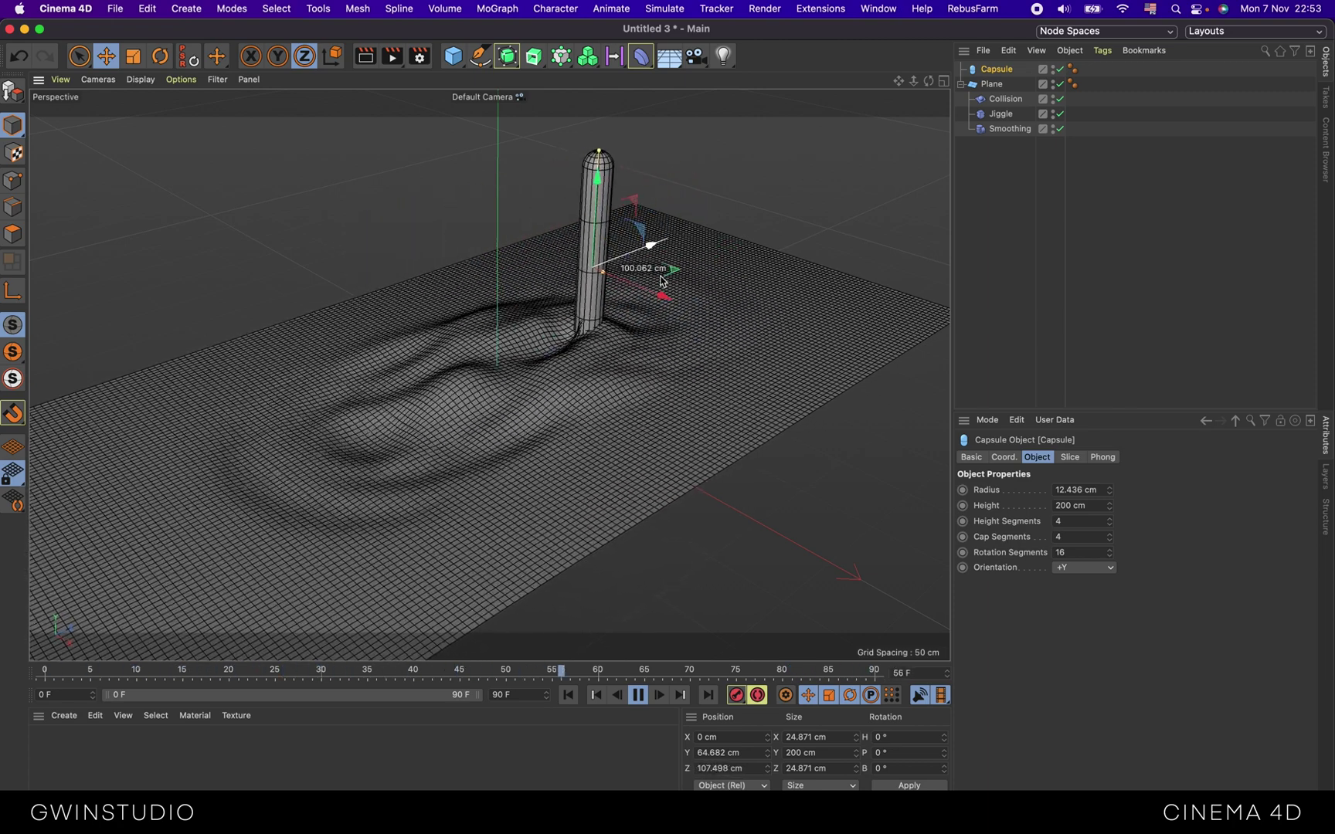
{"action": "left_click", "coordinate": [638, 695]}
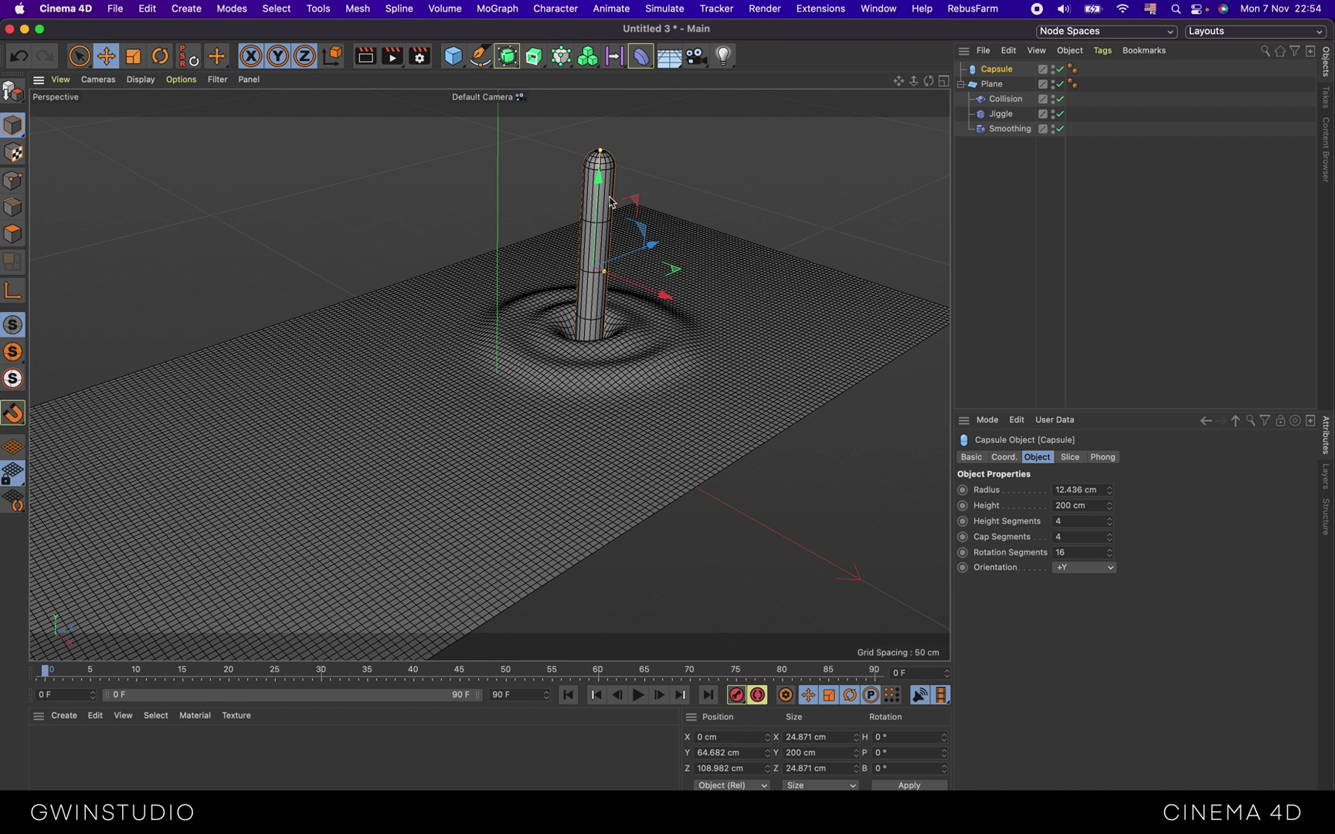
{"action": "left_click_drag", "start_coordinate": [603, 193], "coordinate": [606, 152]}
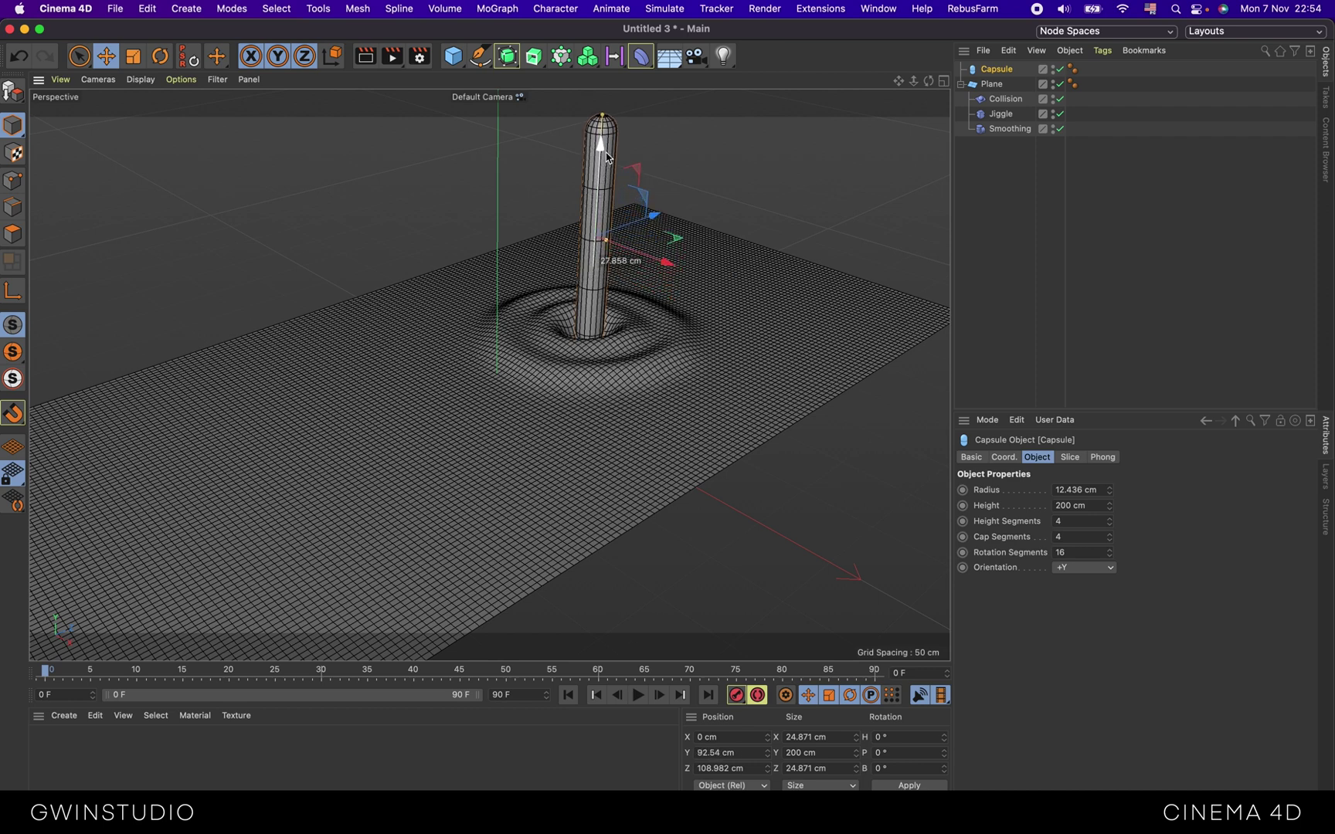
{"action": "left_click", "coordinate": [638, 695]}
{"action": "mouse_move", "coordinate": [654, 218]}
{"action": "left_mouse_down"}
{"action": "mouse_move", "coordinate": [452, 366]}
{"action": "mouse_move", "coordinate": [564, 299]}
{"action": "left_mouse_up"}
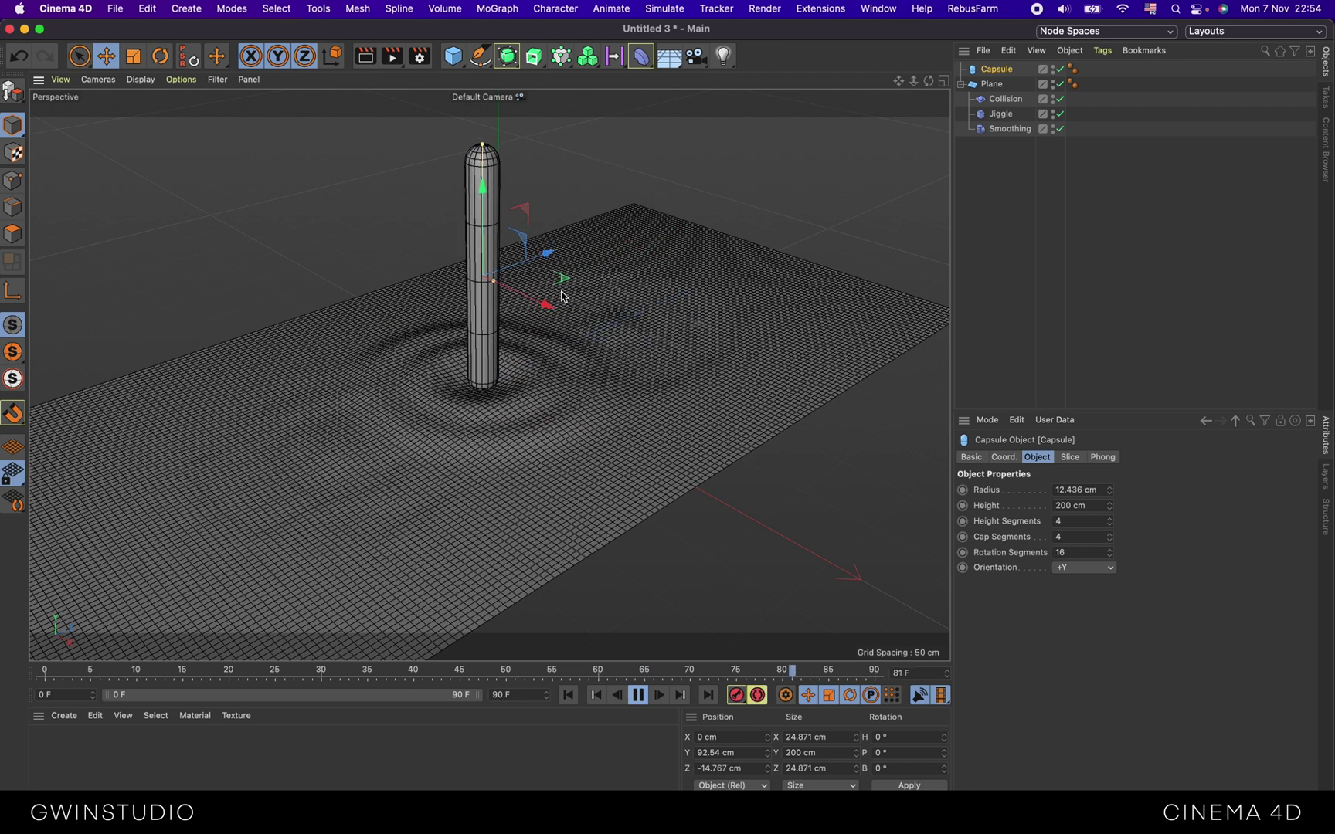
{"action": "key", "text": "F8"}
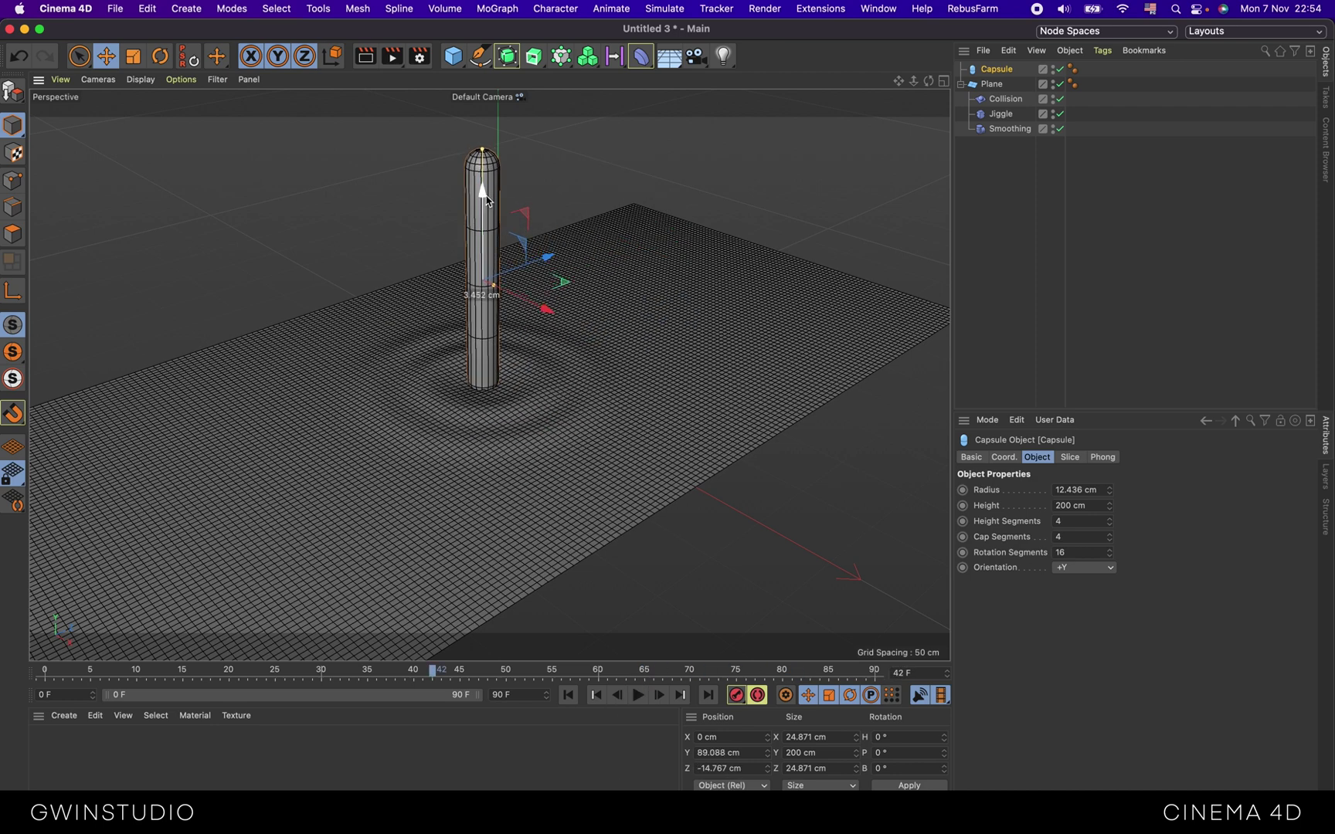
{"action": "left_click", "coordinate": [638, 696]}
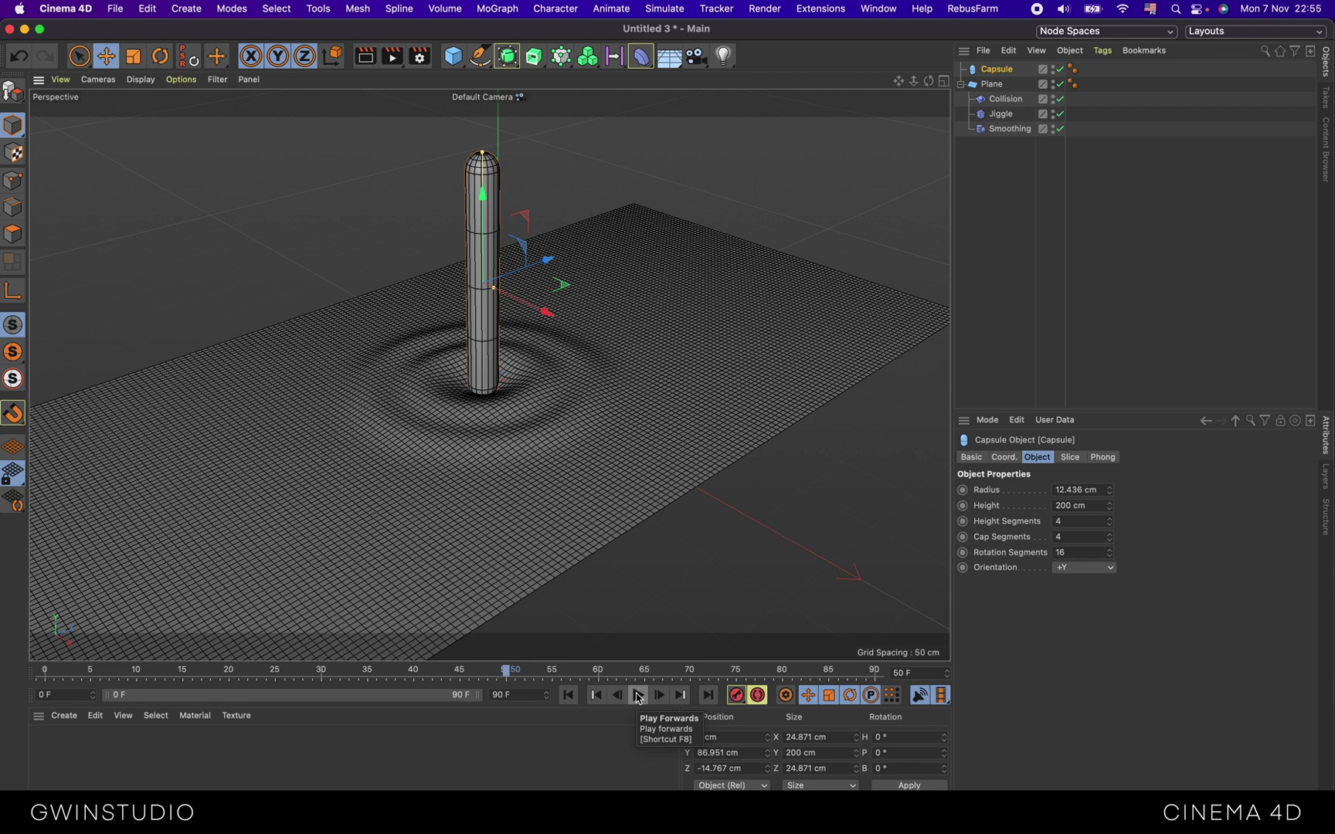
Create a new material, Mat, and delete its Default Specular reflectance layer.
{"action": "double_click", "coordinate": [71, 757]}
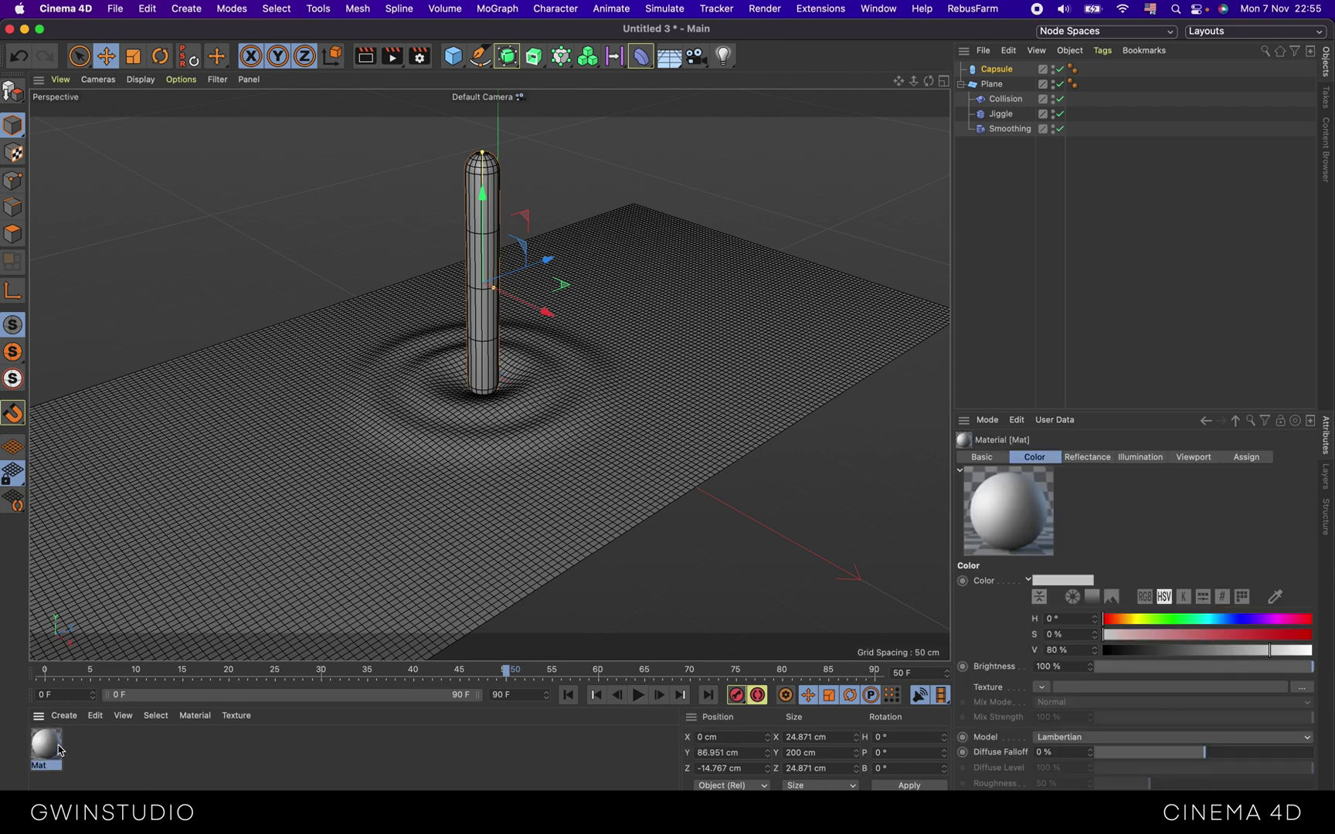
{"action": "double_click", "coordinate": [48, 746]}
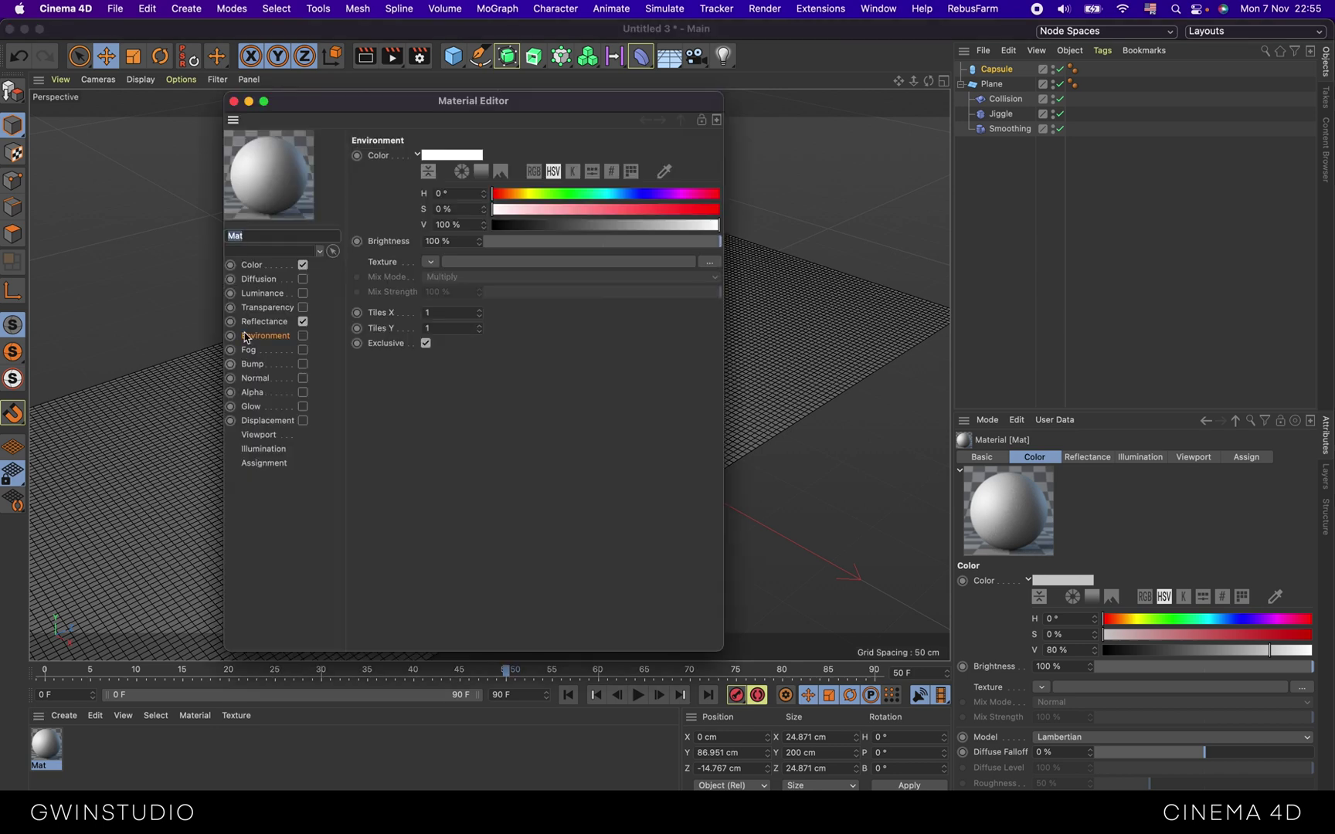
{"action": "left_click", "coordinate": [255, 266]}
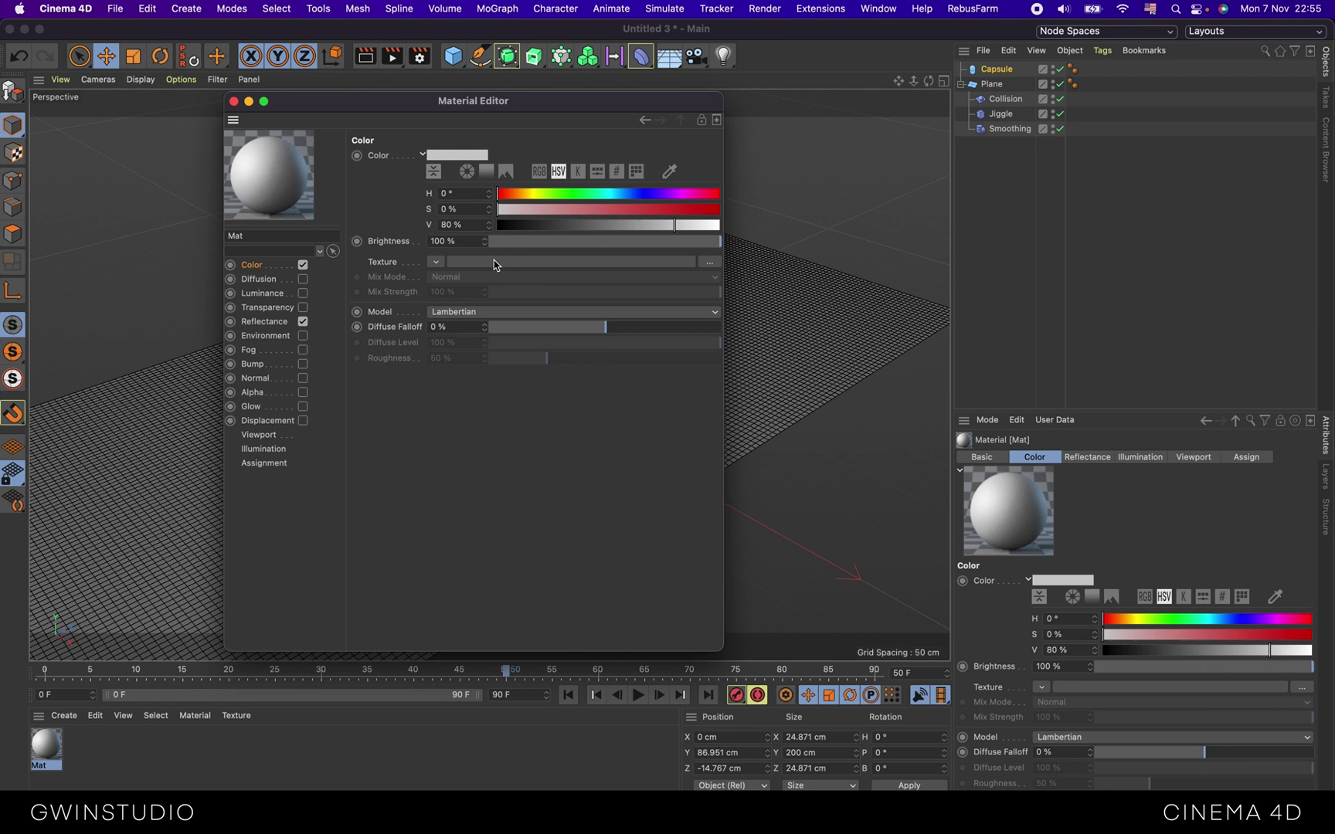
{"action": "left_click", "coordinate": [265, 322]}
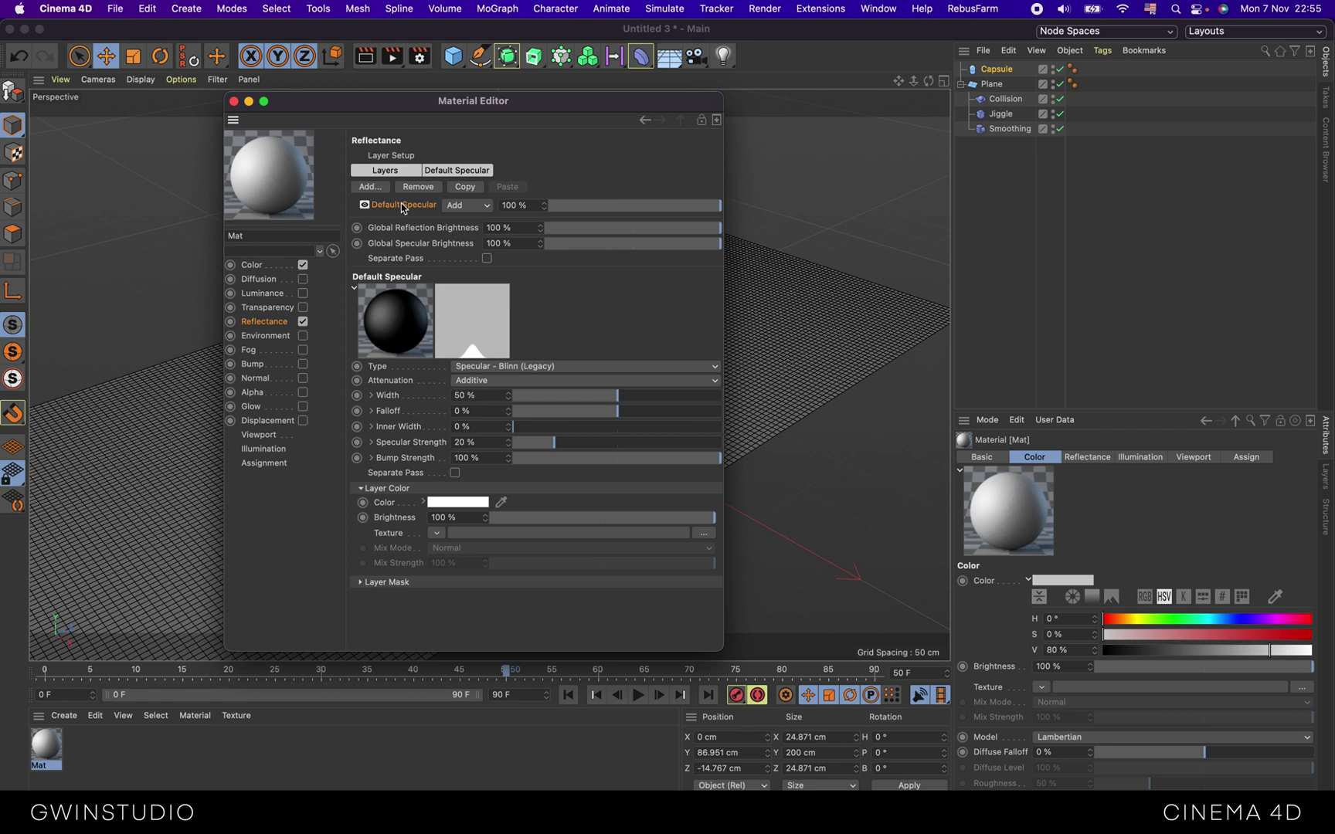
{"action": "key", "text": "Delete"}
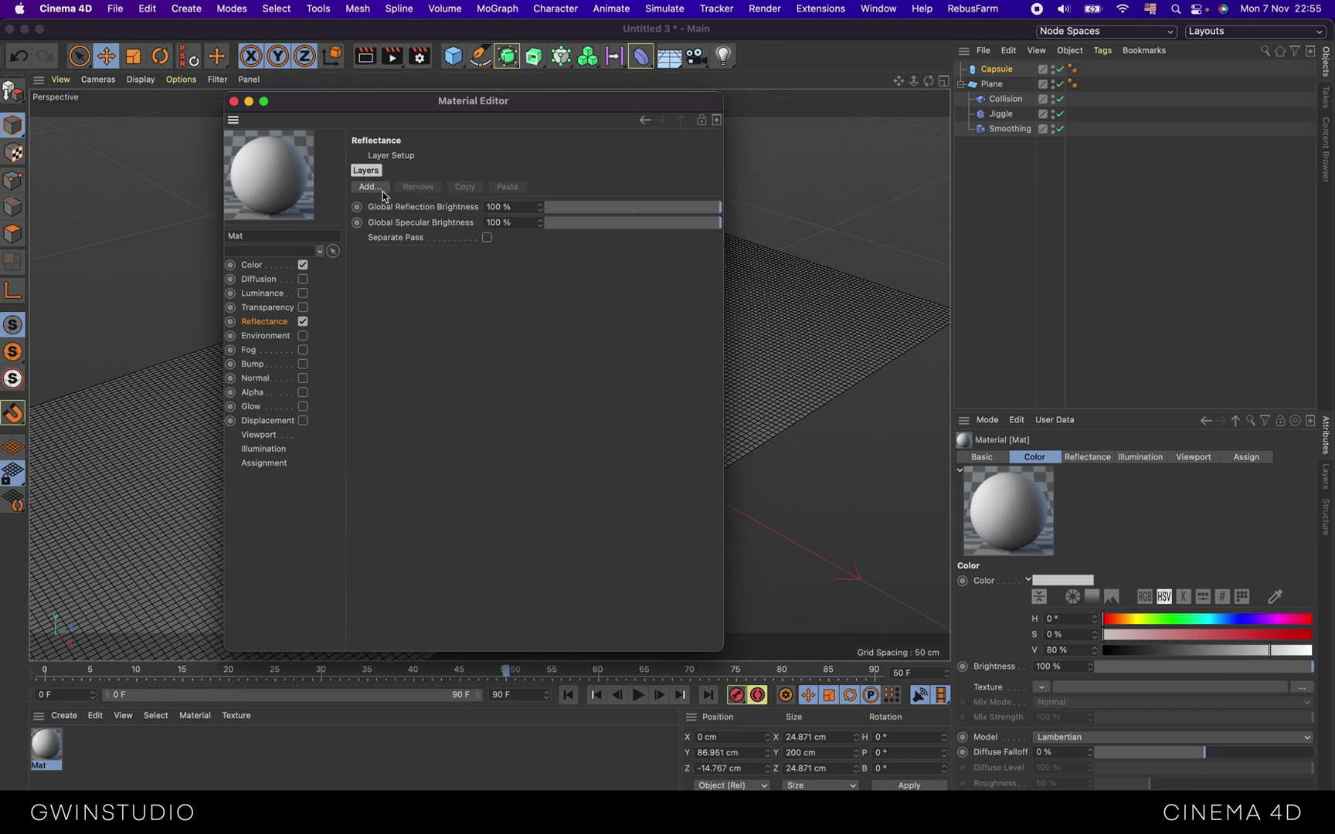
Add a GGX reflection layer with a Dielectric Fresnel using the Glass preset.
{"action": "left_click", "coordinate": [381, 190]}
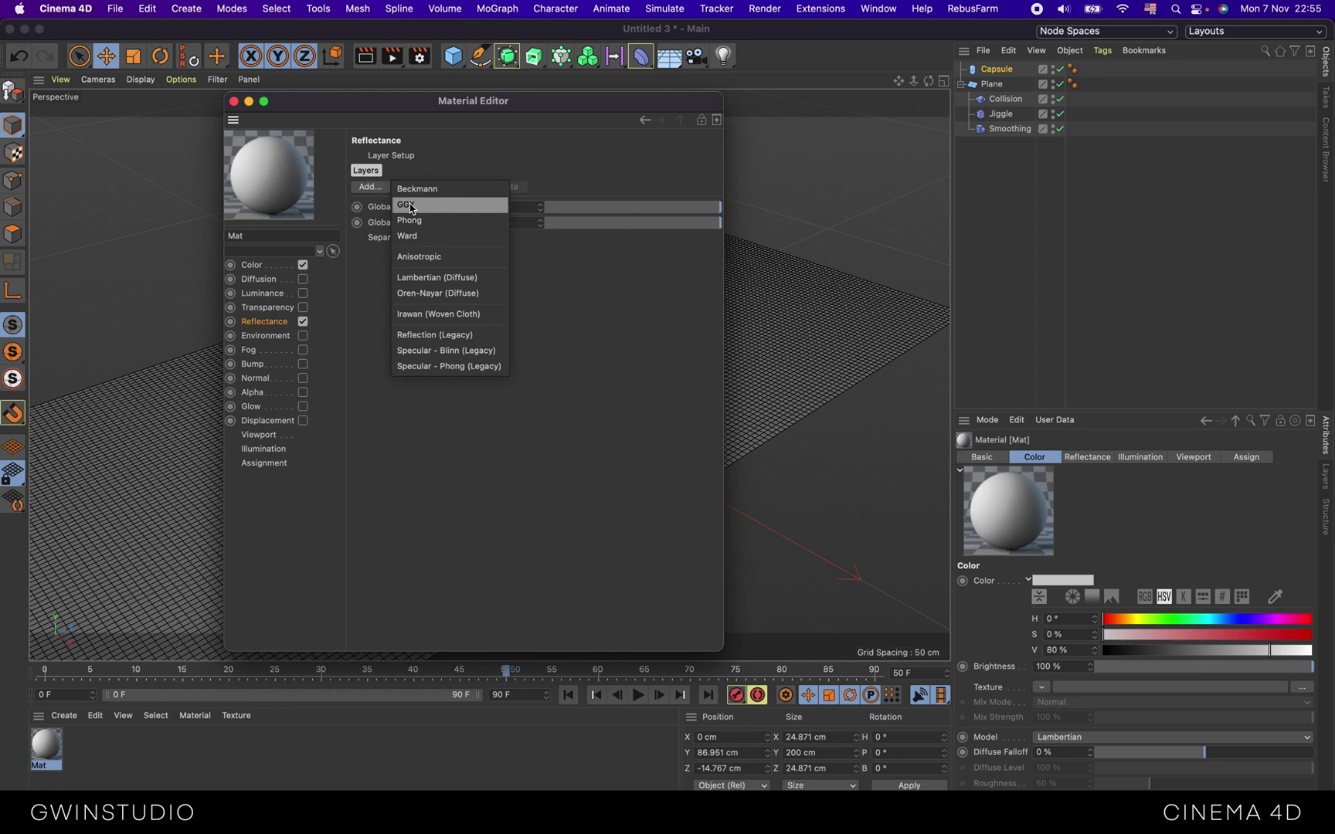
{"action": "left_click", "coordinate": [412, 207]}
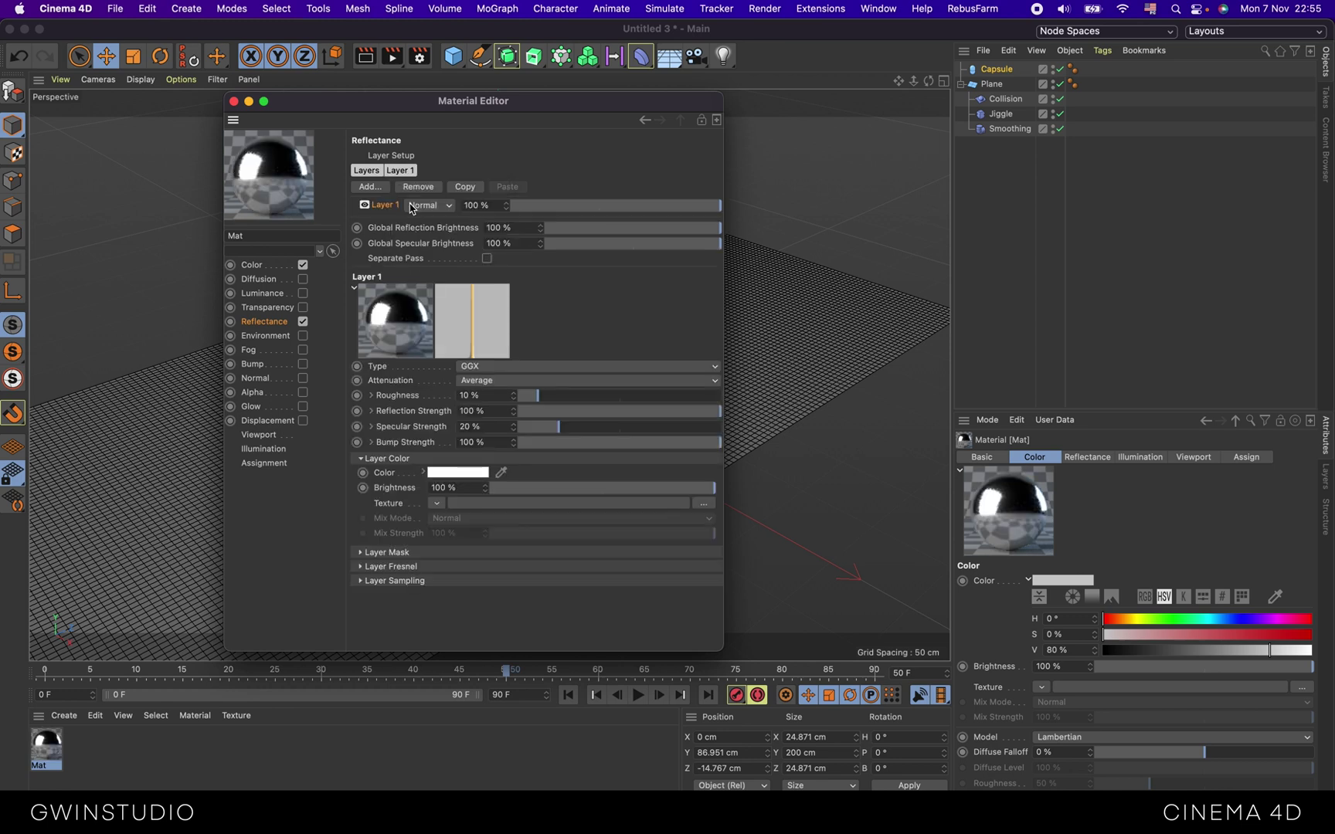
{"action": "left_click", "coordinate": [411, 569]}
{"action": "left_click", "coordinate": [456, 587]}
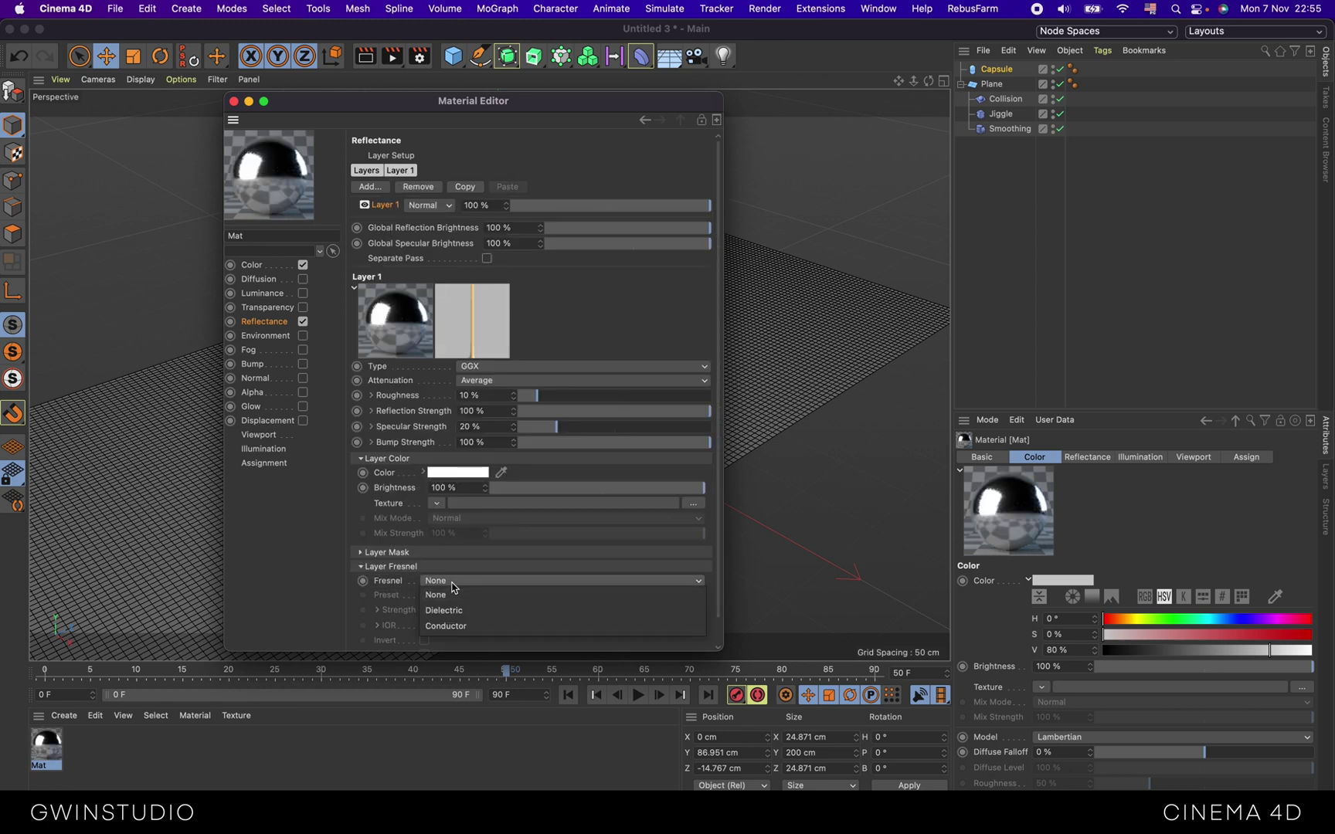
{"action": "left_click", "coordinate": [448, 614]}
{"action": "left_click", "coordinate": [440, 596]}
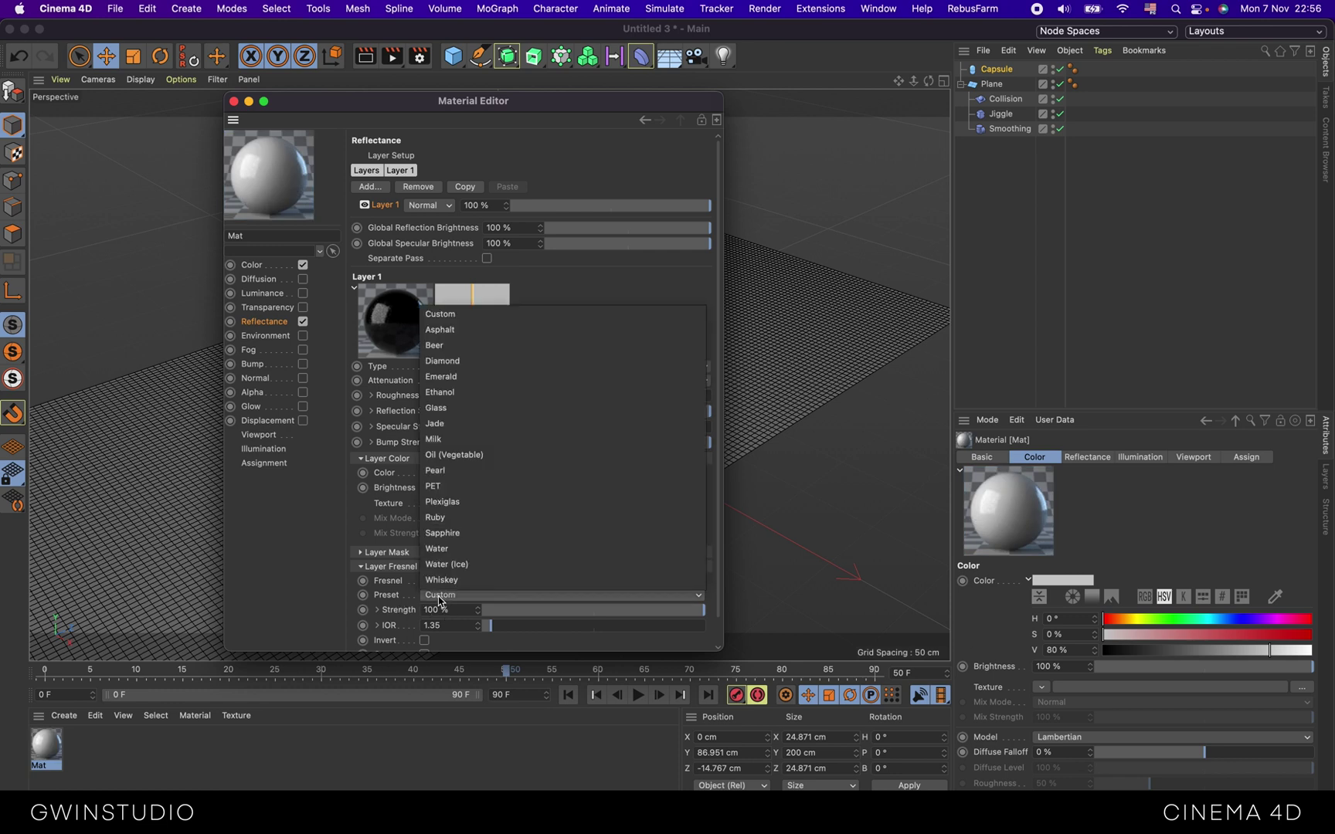
{"action": "left_click", "coordinate": [436, 410]}
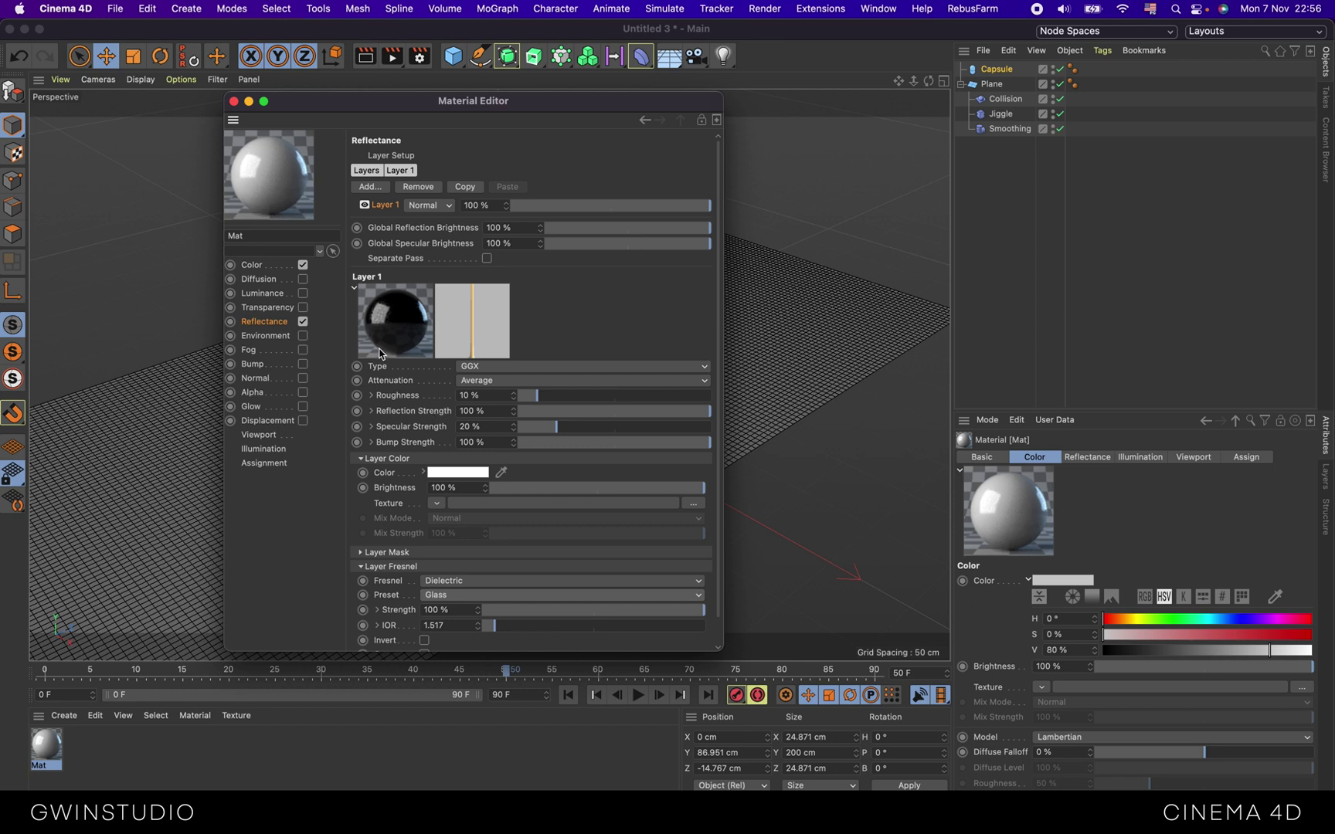
Enable Mat's Environment channel with 00-1.jpeg as its texture, copied into the project.
{"action": "left_click", "coordinate": [303, 336]}
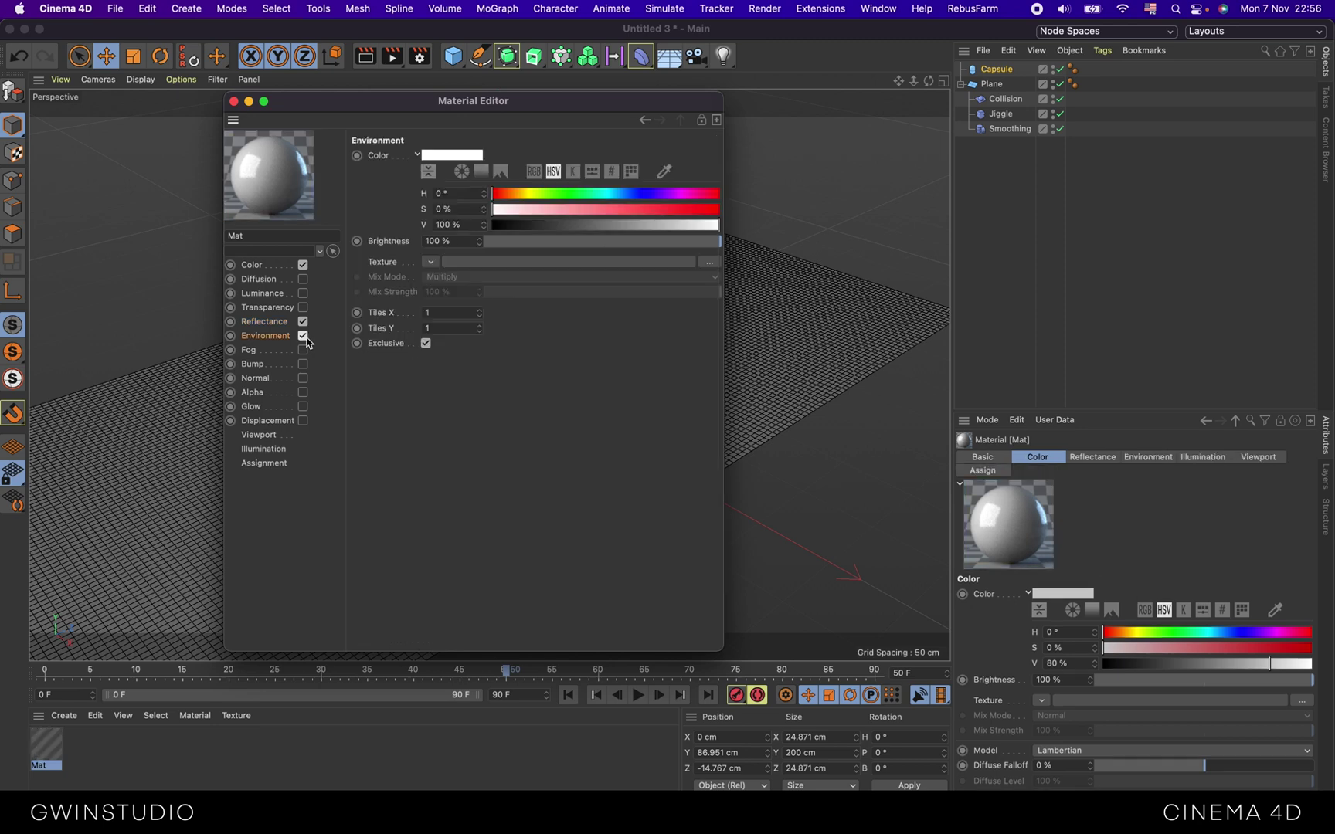
{"action": "left_click", "coordinate": [496, 265]}
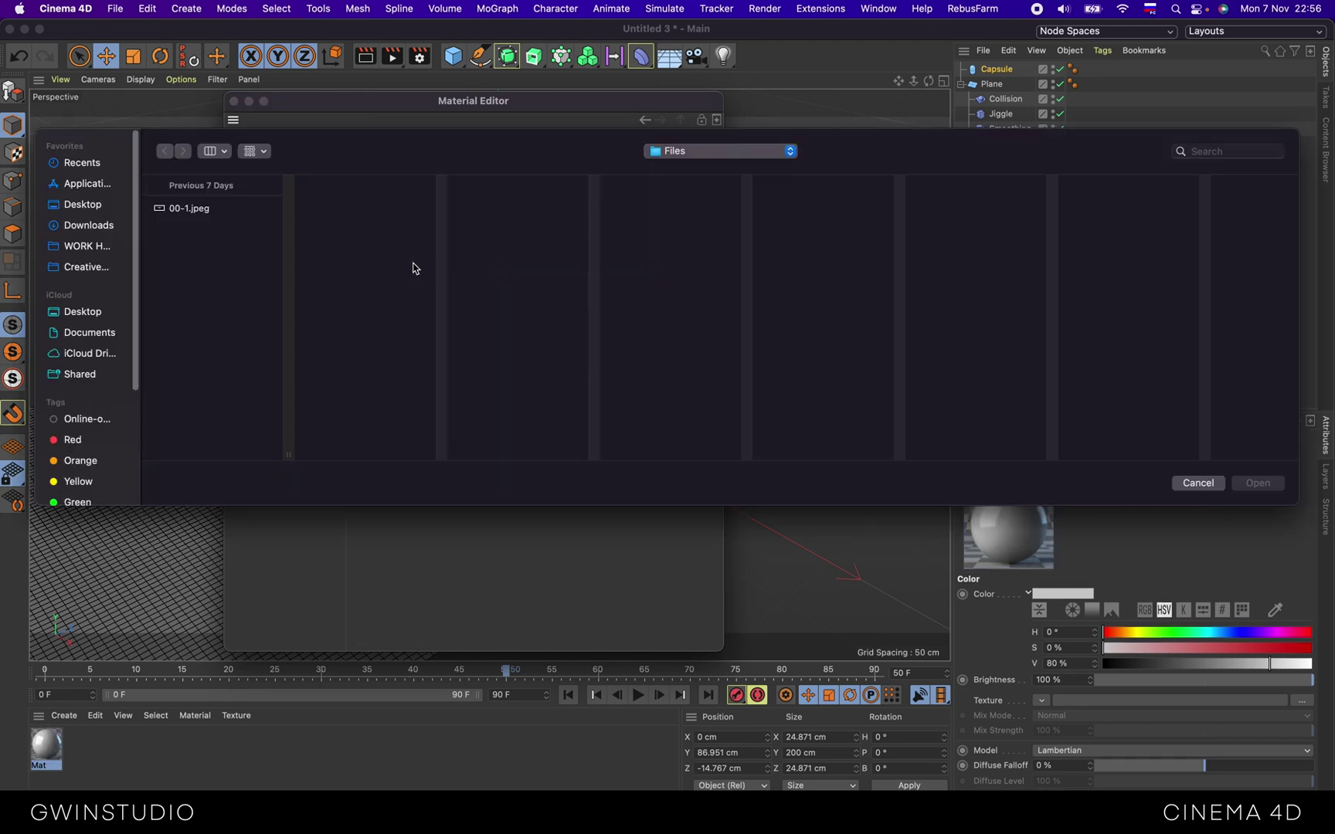
{"action": "left_click", "coordinate": [202, 211]}
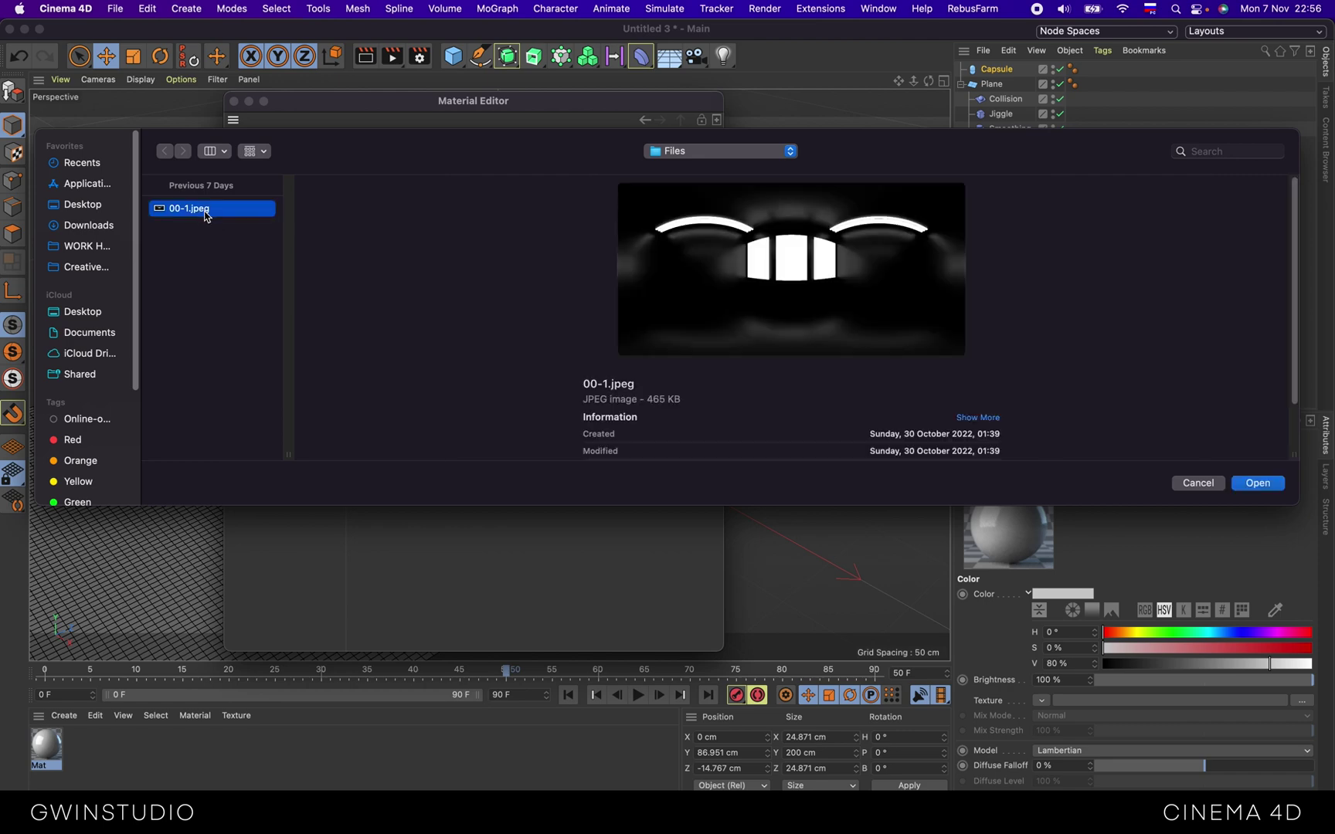
{"action": "left_click", "coordinate": [1248, 485]}
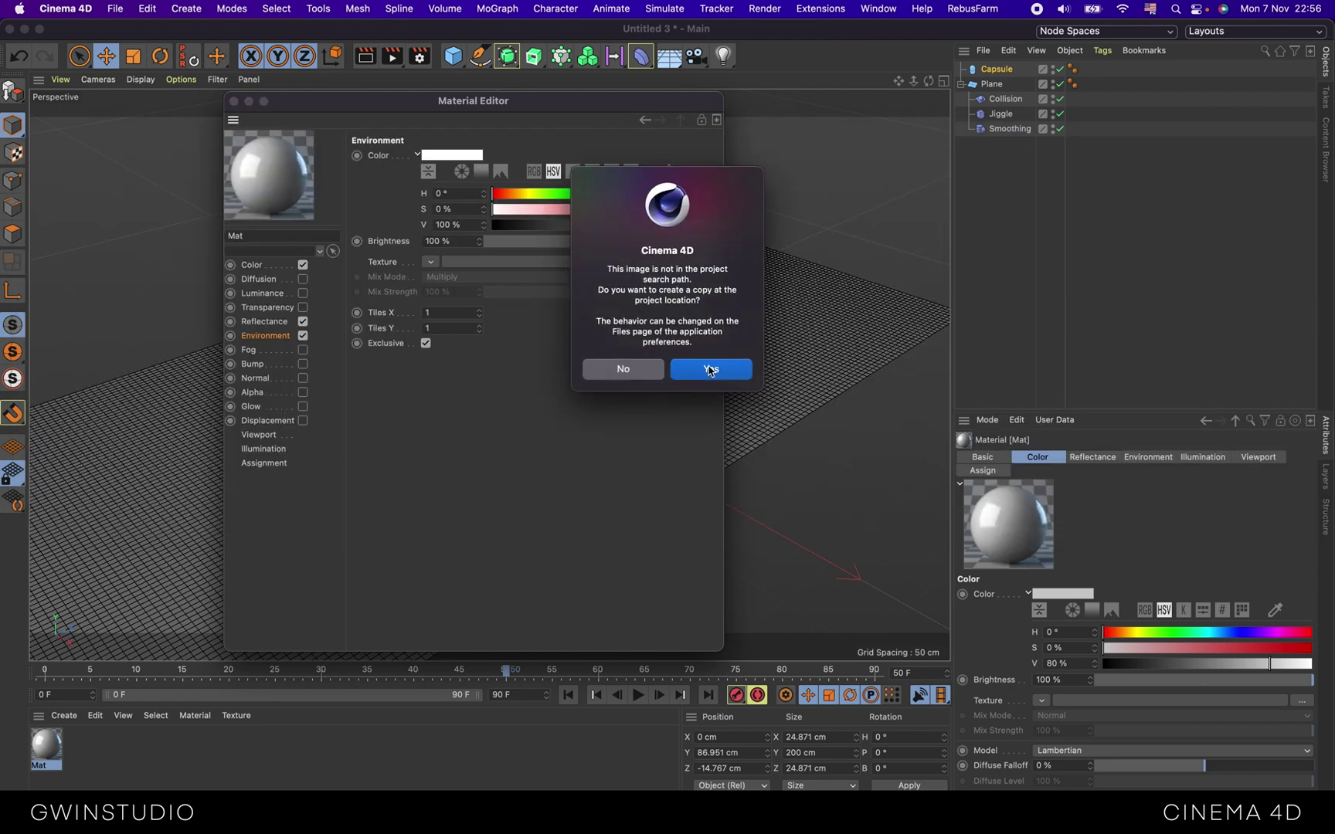
{"action": "left_click", "coordinate": [710, 372]}
Tile the environment texture 0.5 in X and Y and close the Material Editor.
{"action": "left_click", "coordinate": [457, 372]}
{"action": "type", "text": "0.5"}
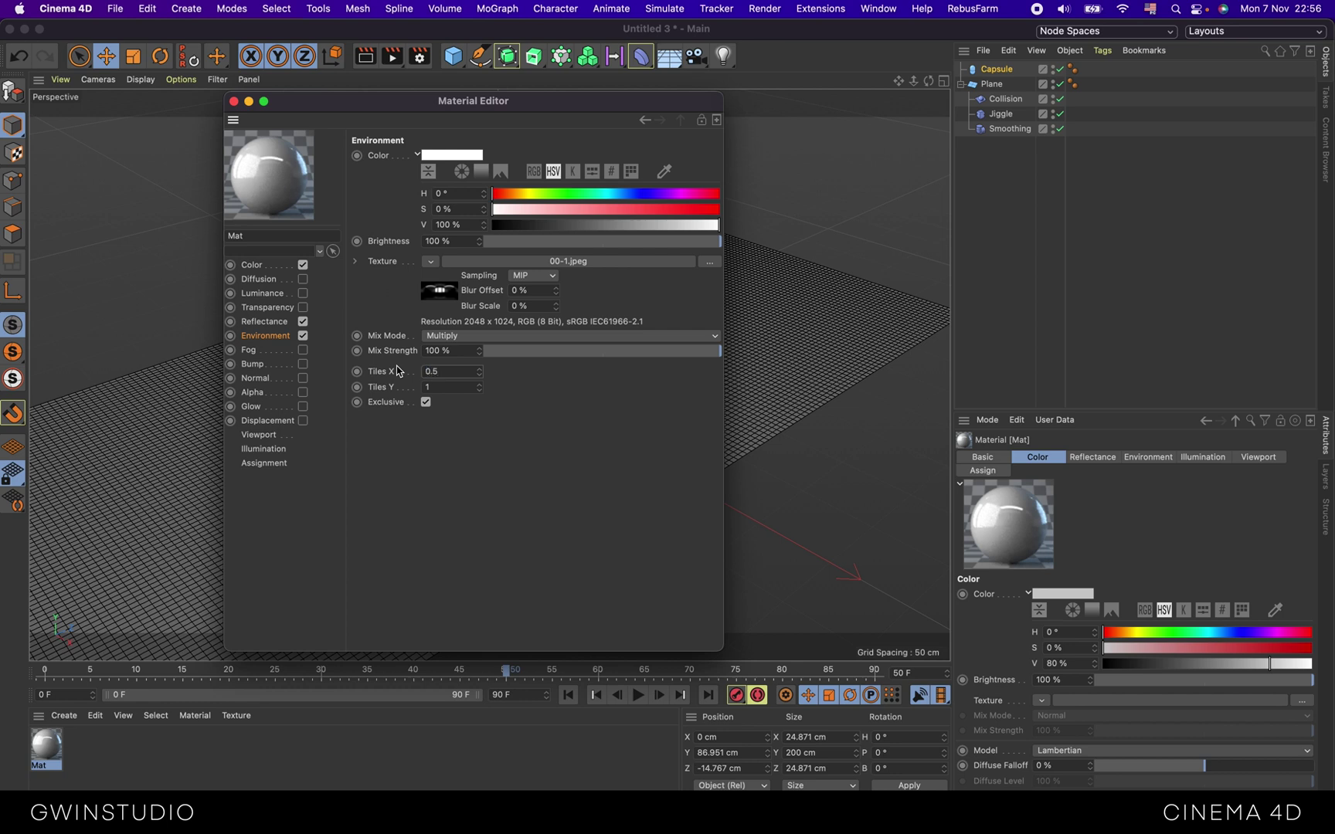
{"action": "left_click", "coordinate": [448, 387]}
{"action": "type", "text": "0.5"}
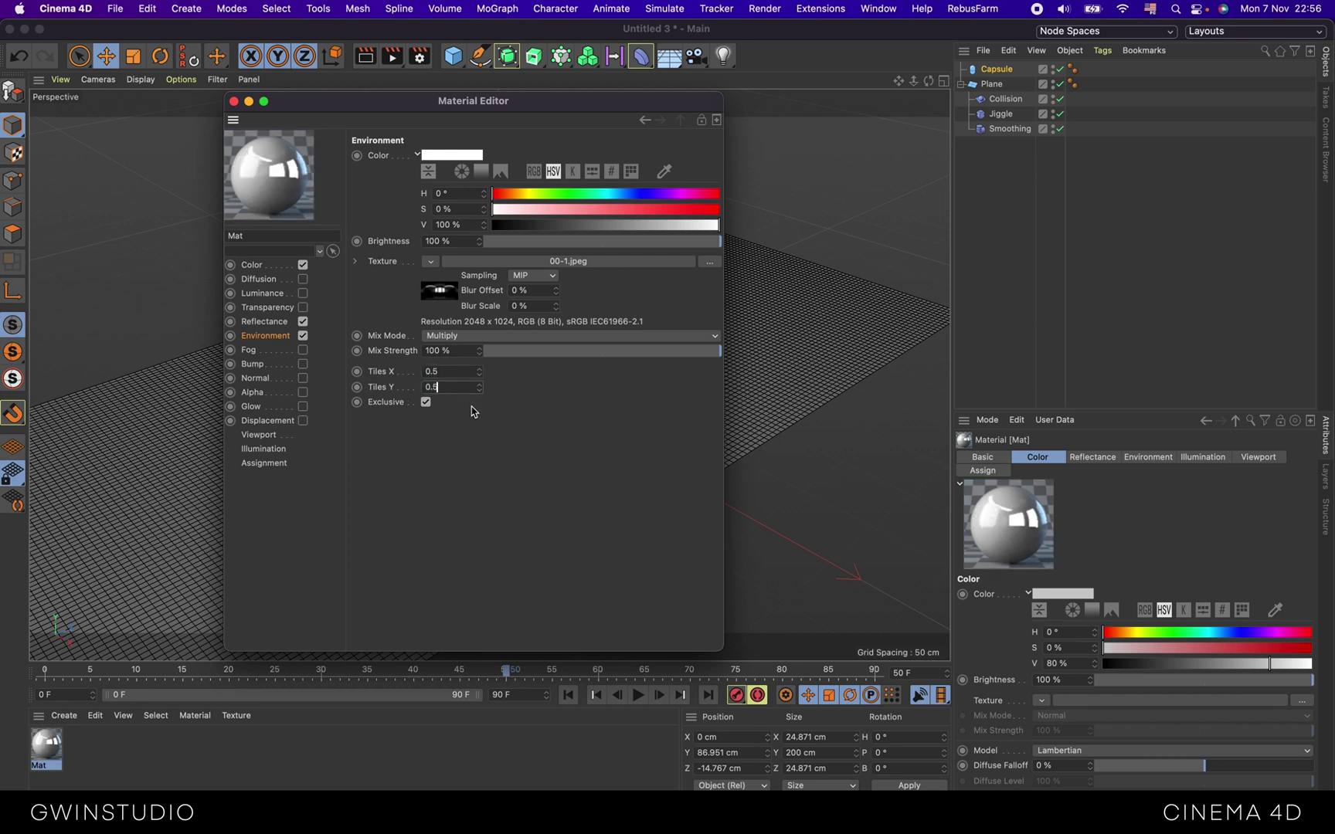
{"action": "key", "text": "Return"}
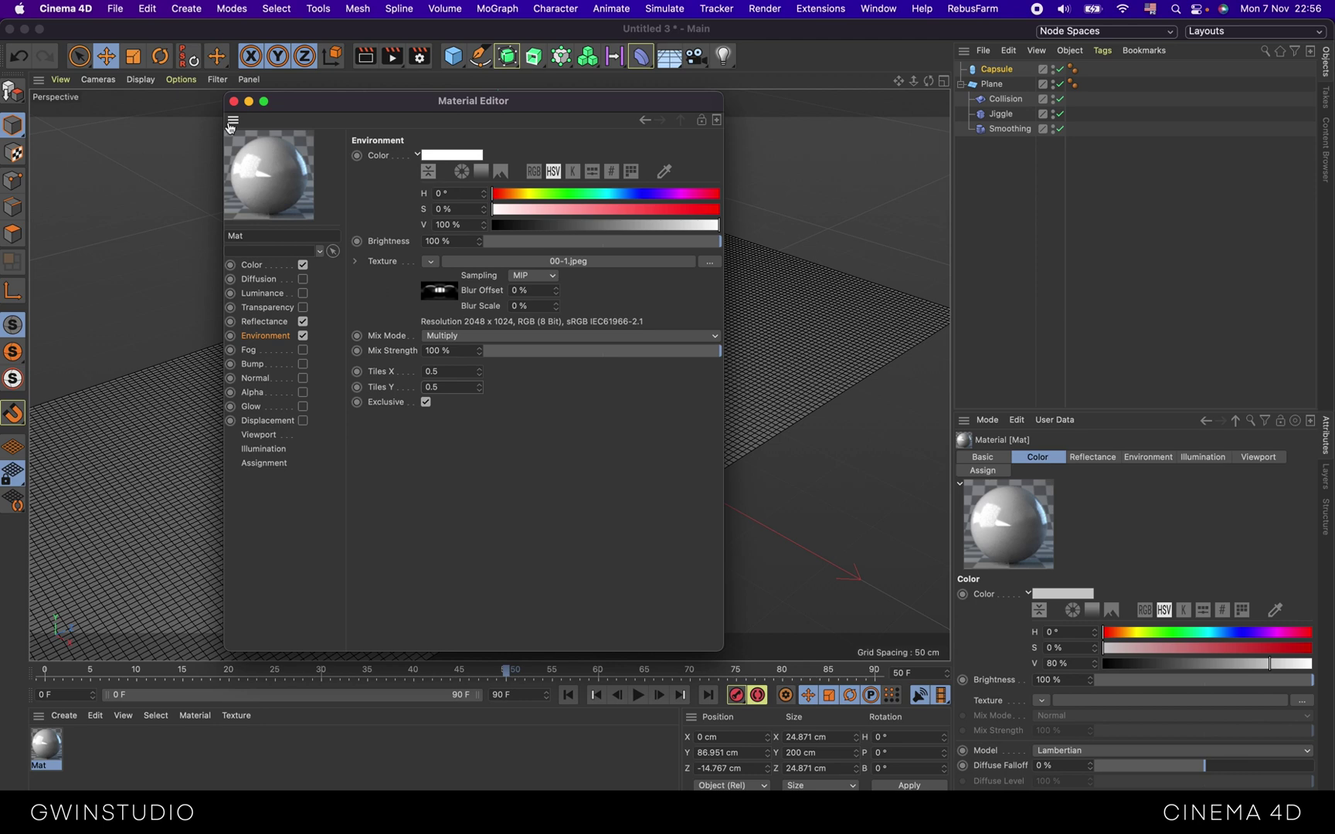
{"action": "left_click", "coordinate": [234, 102]}
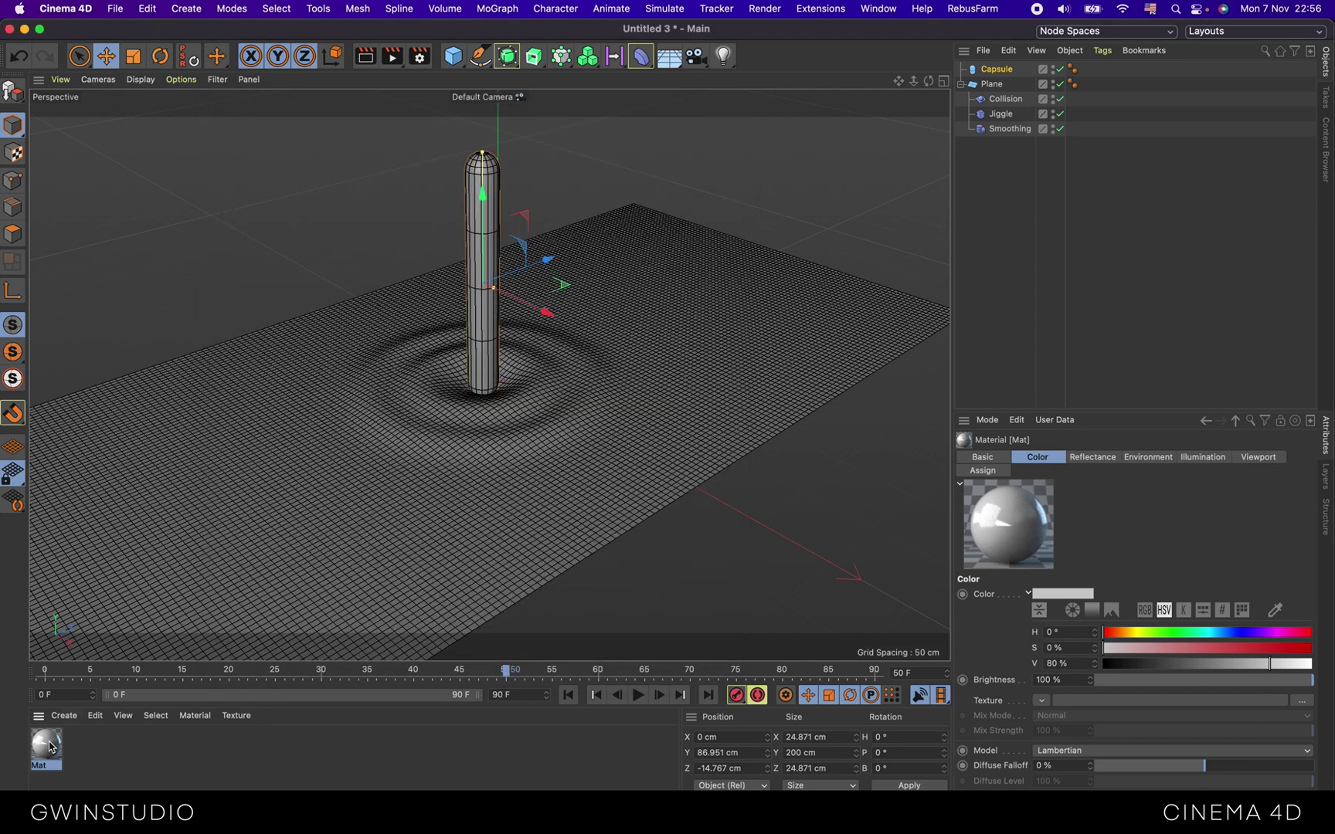
Drag Mat onto the Plane and turn off the Capsule's viewport visibility.
{"action": "left_click_drag", "start_coordinate": [51, 747], "coordinate": [1020, 87]}
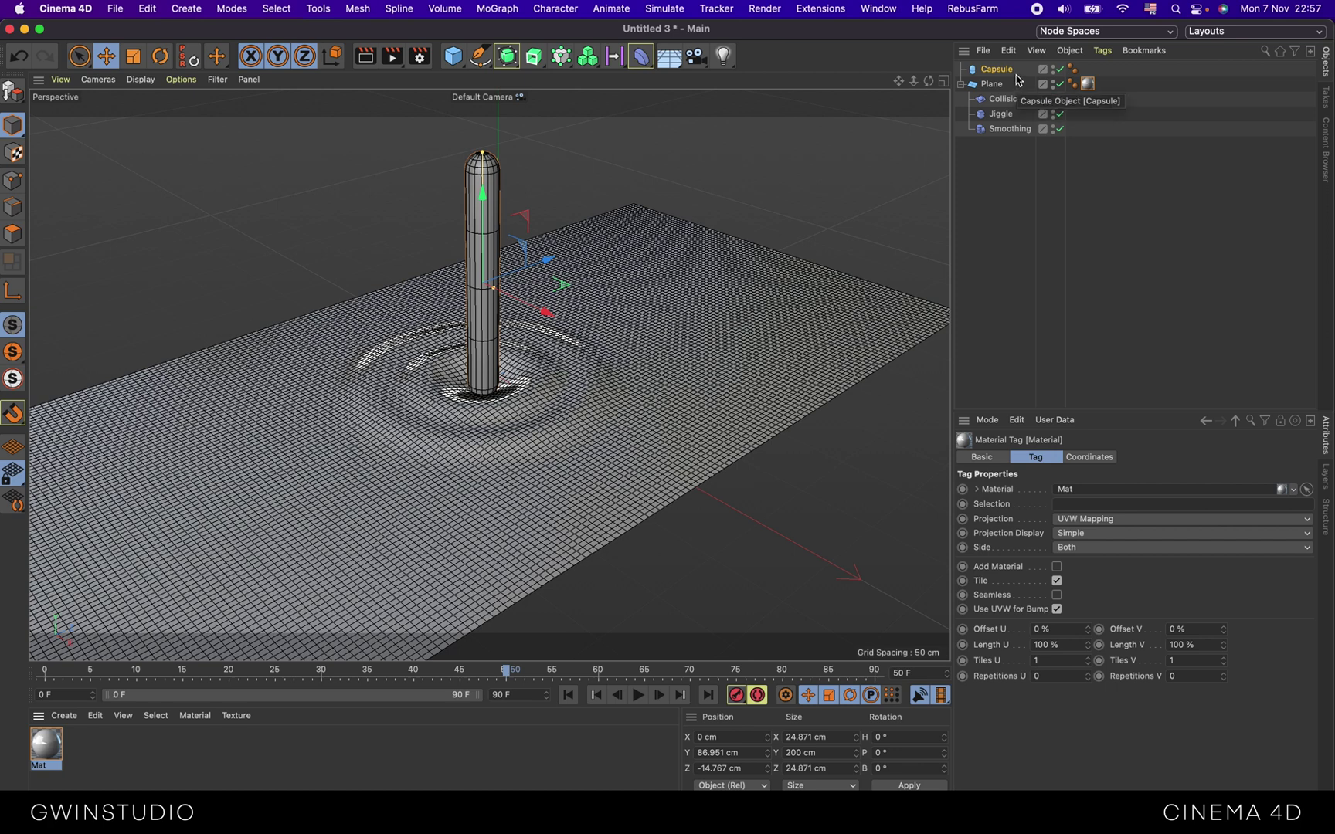
{"action": "left_click", "coordinate": [1056, 73]}
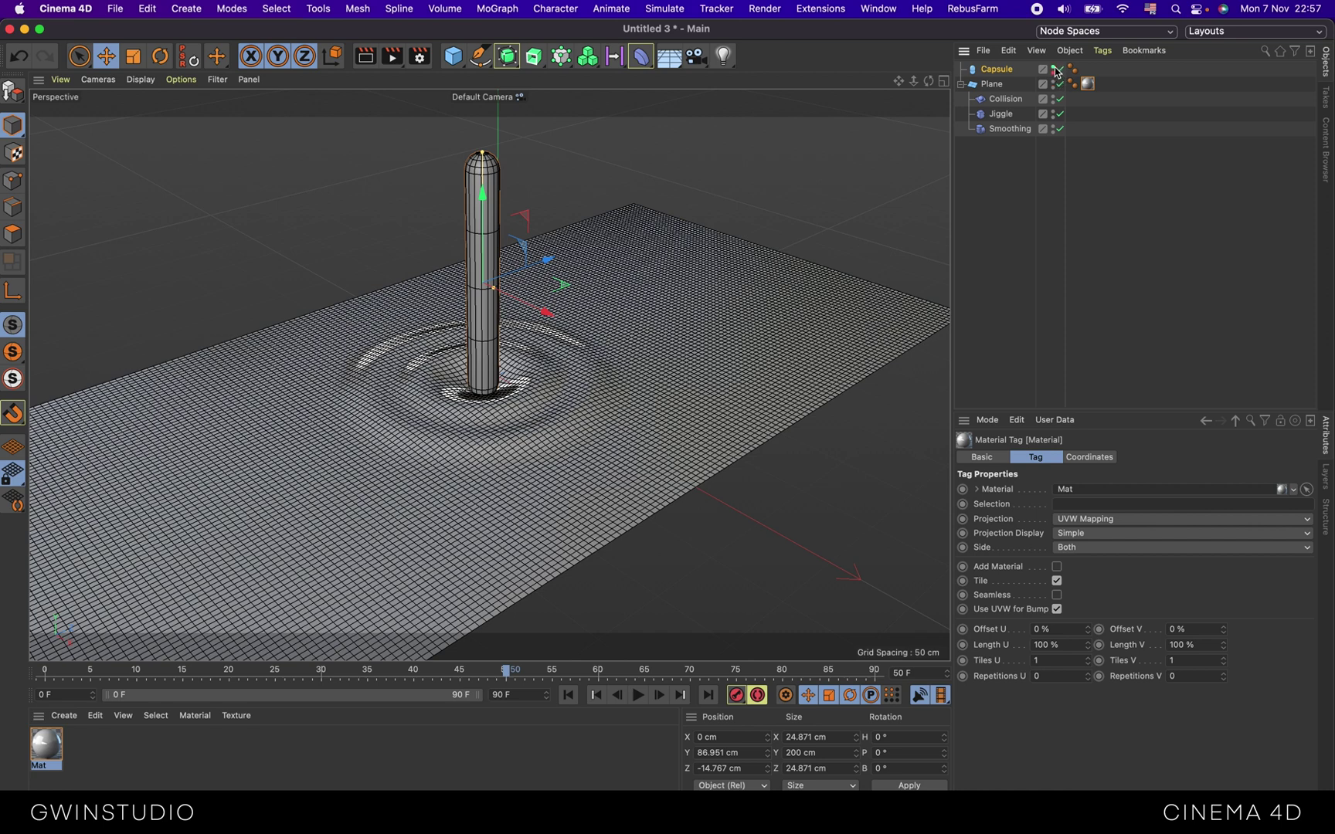
{"action": "left_click", "coordinate": [1057, 70]}
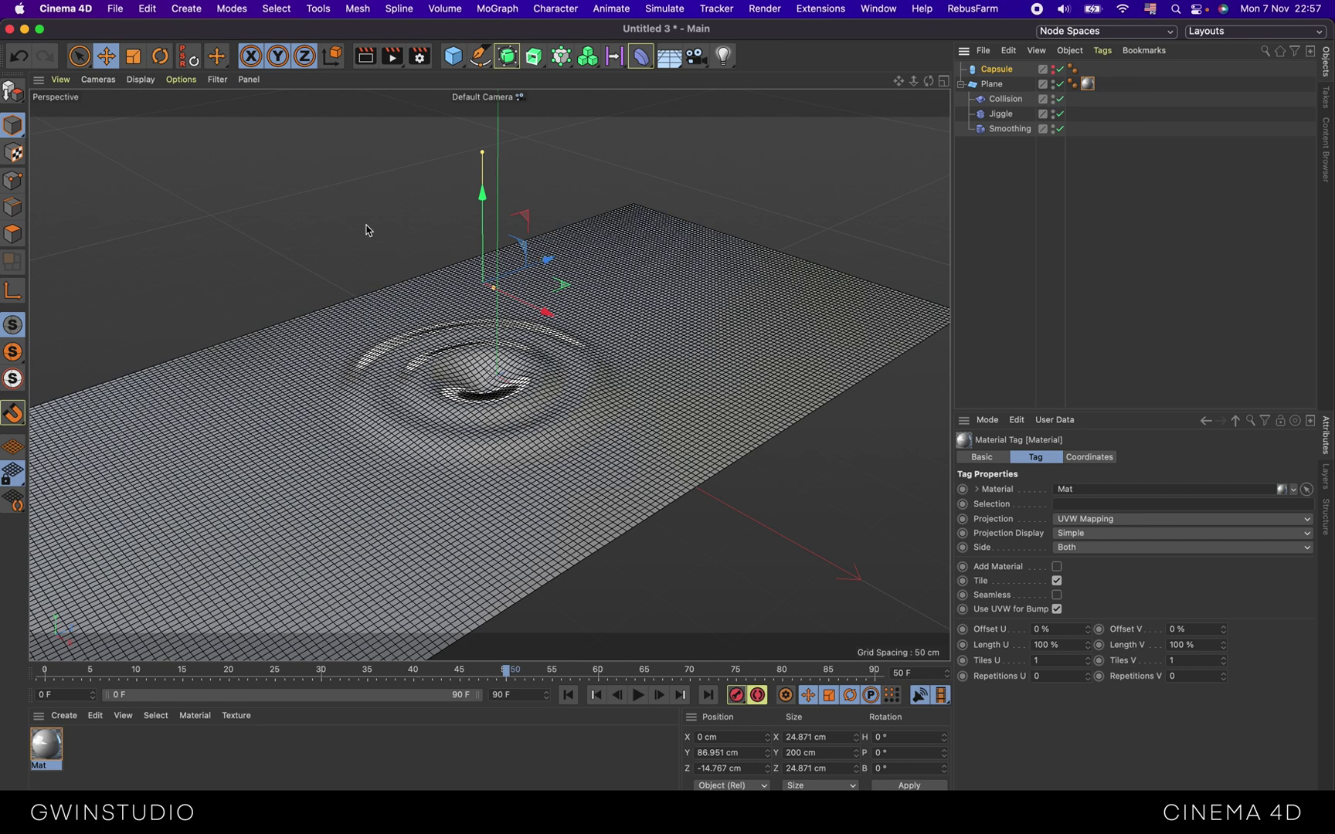
Switch the viewport to Gouraud Shading and adjust its Filter menu to drop wire lines.
{"action": "left_click", "coordinate": [144, 82]}
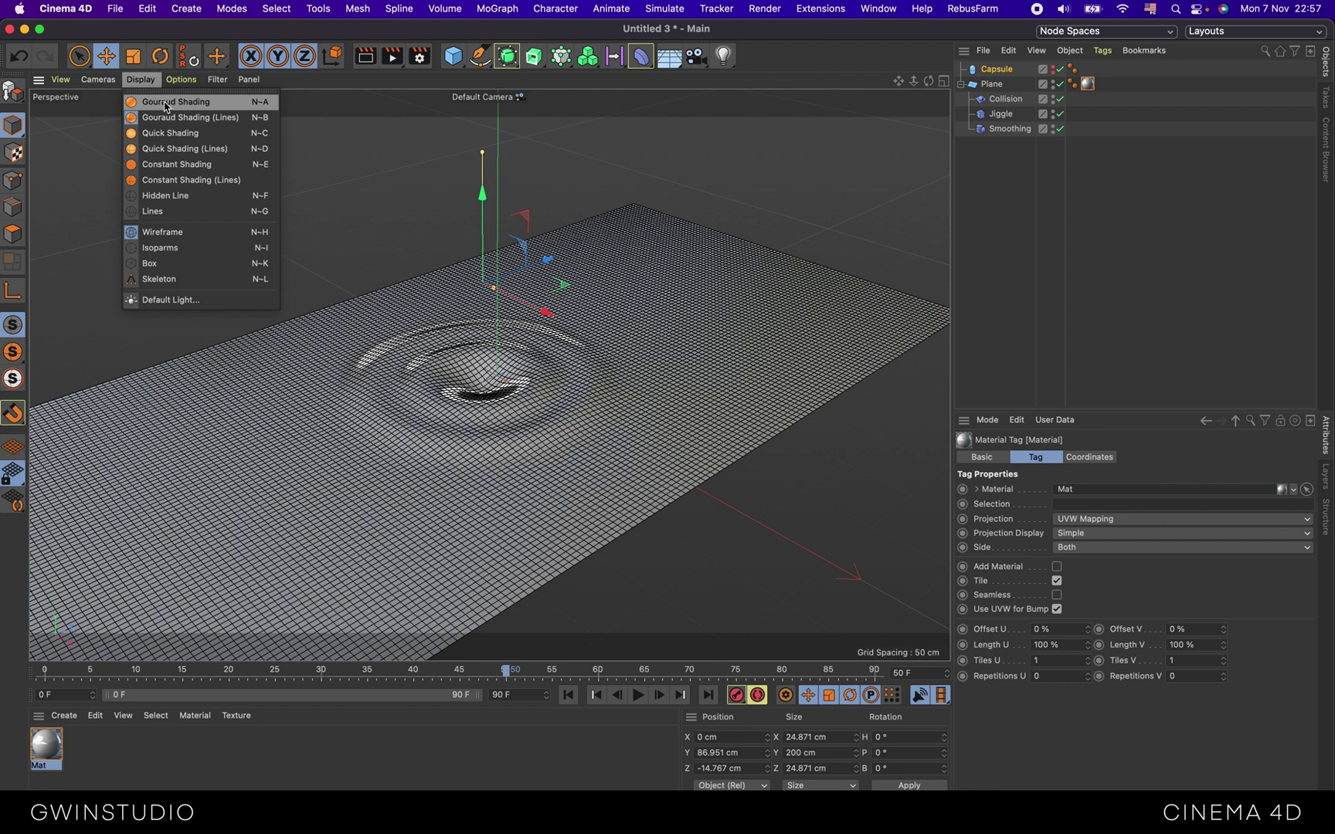
{"action": "left_click", "coordinate": [167, 105]}
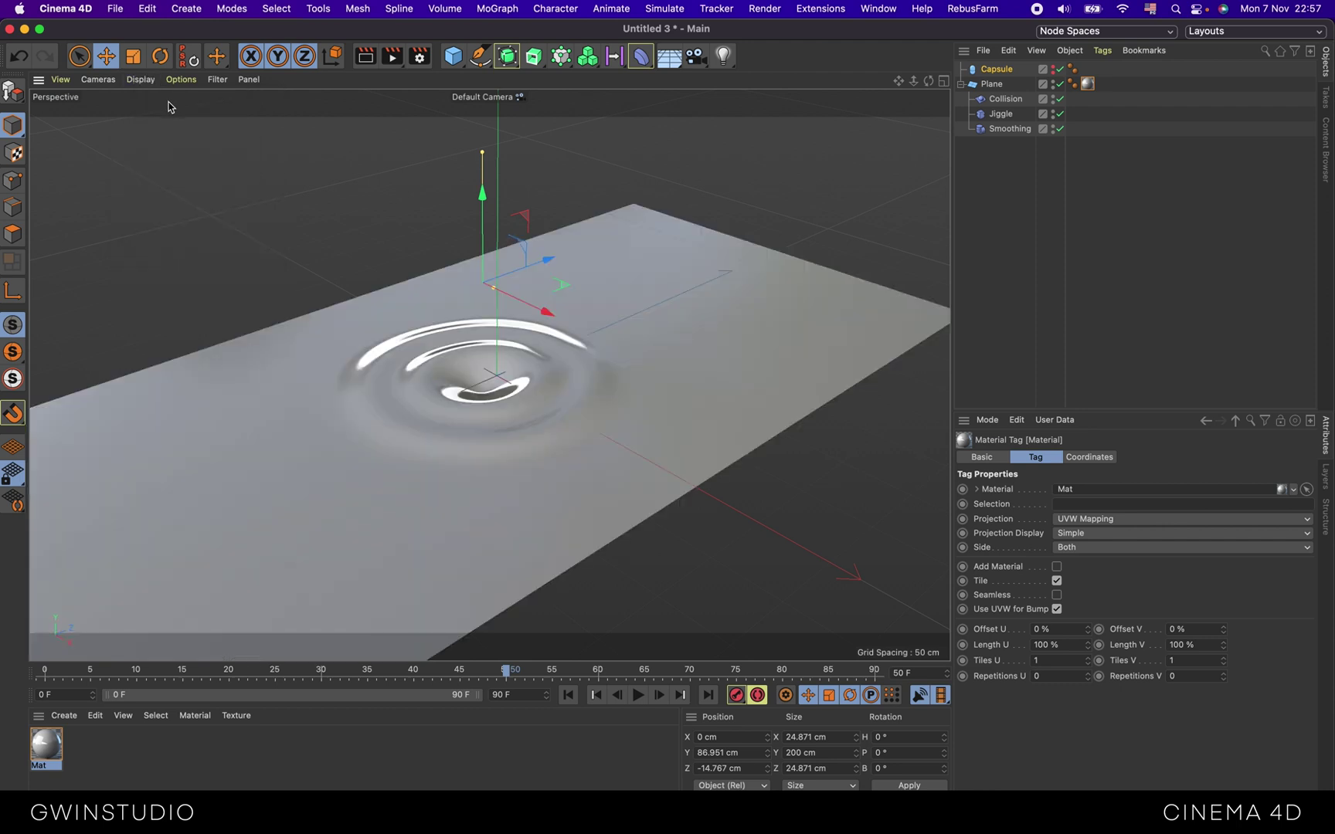
{"action": "left_click", "coordinate": [217, 81]}
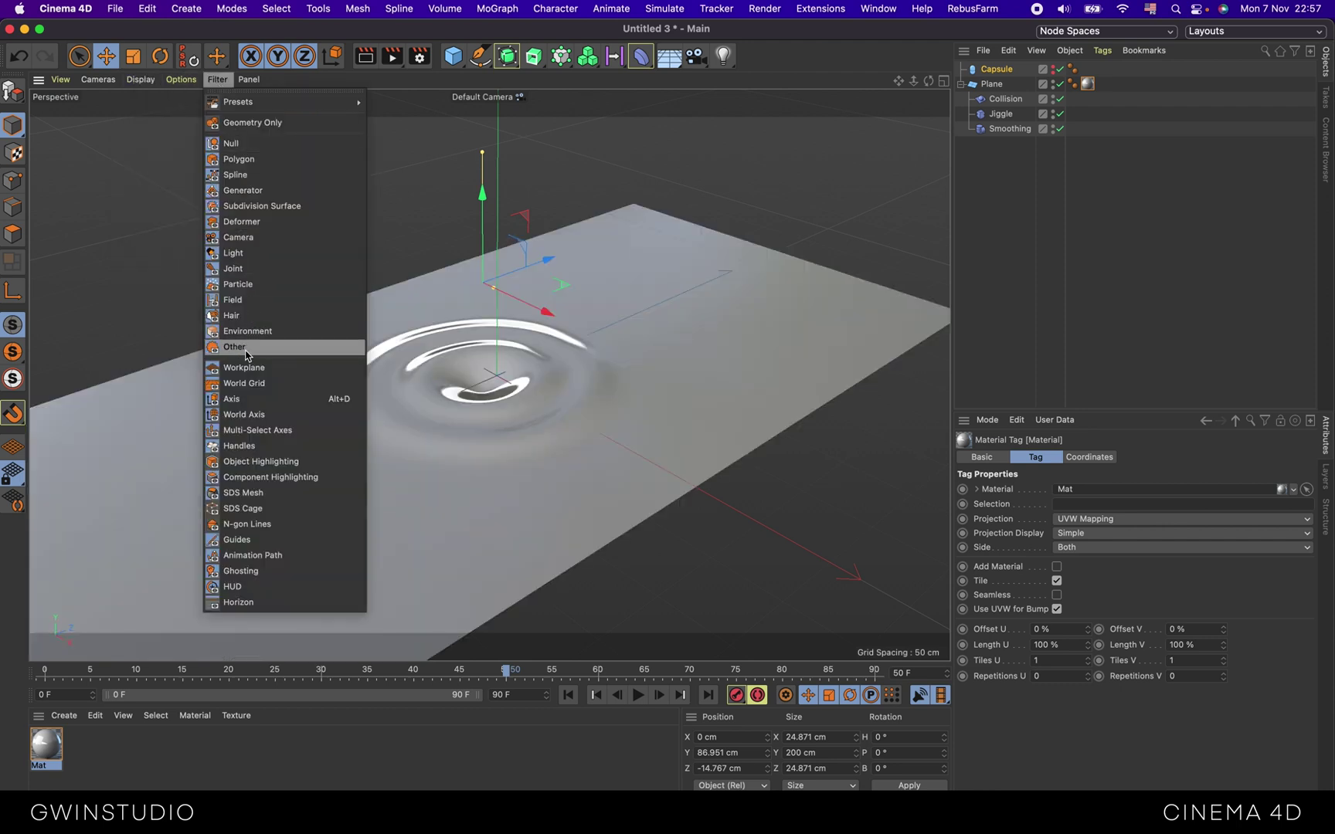
{"action": "left_click", "coordinate": [240, 367]}
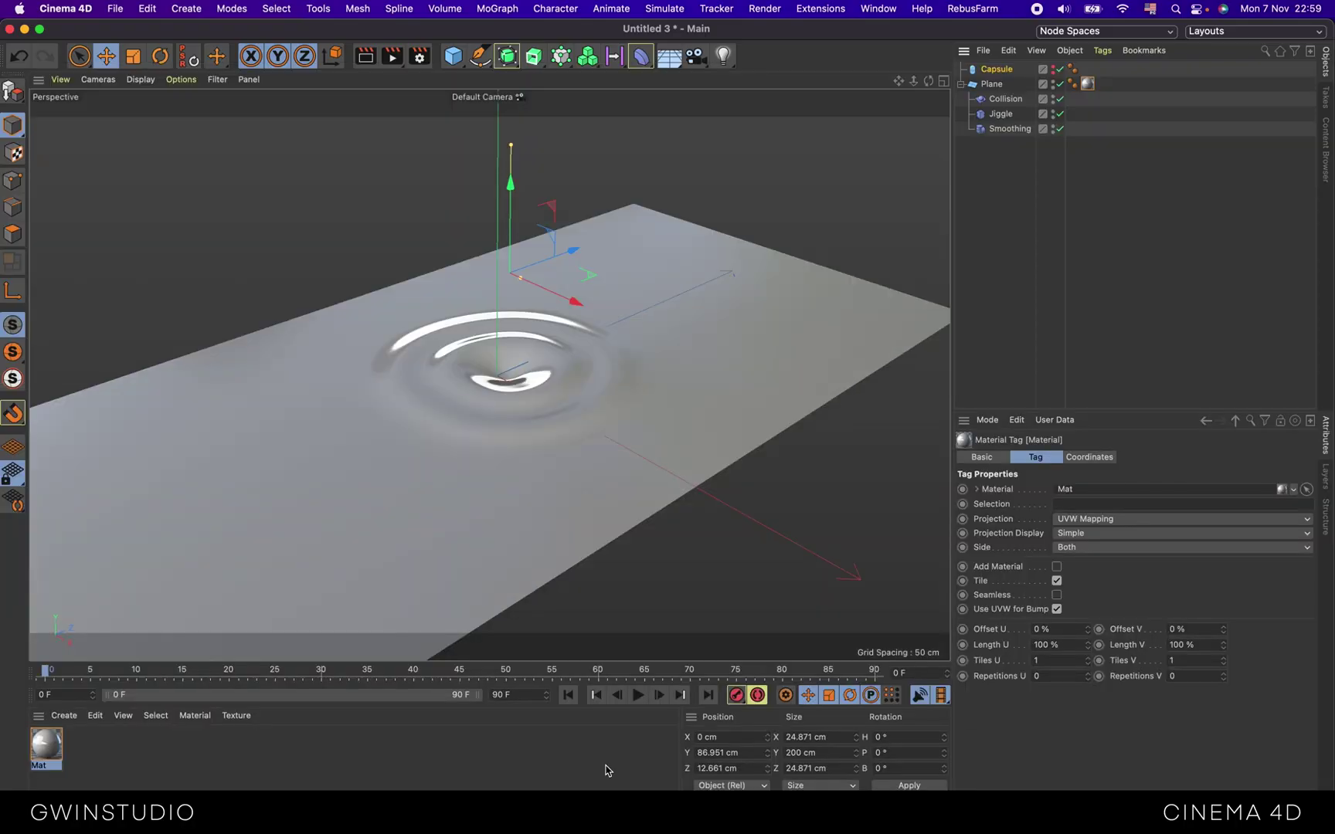
With playback running, drag the hidden Capsule along Z to -188.855 cm.
{"action": "left_click", "coordinate": [638, 695]}
{"action": "left_click", "coordinate": [993, 71]}
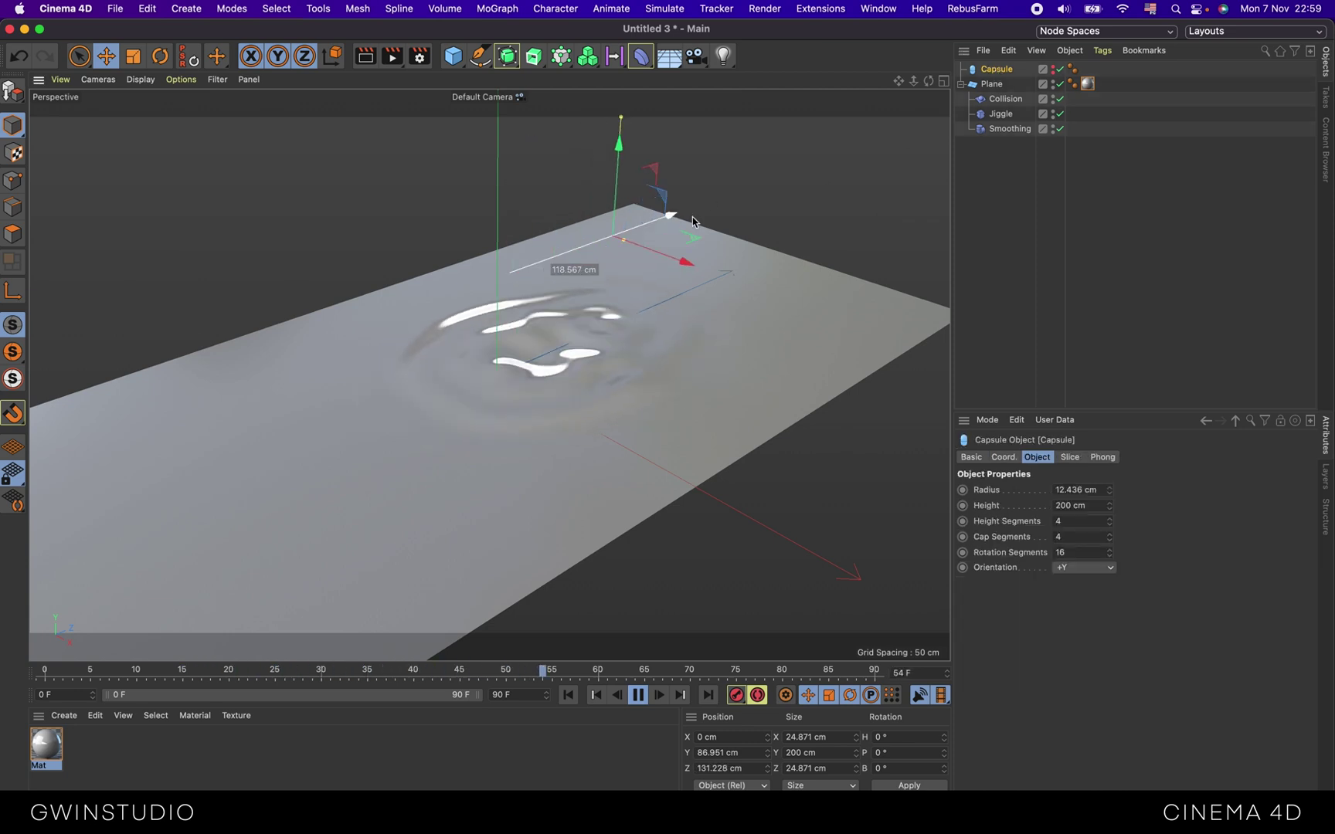
{"action": "left_click_drag", "start_coordinate": [525, 277], "coordinate": [620, 304]}
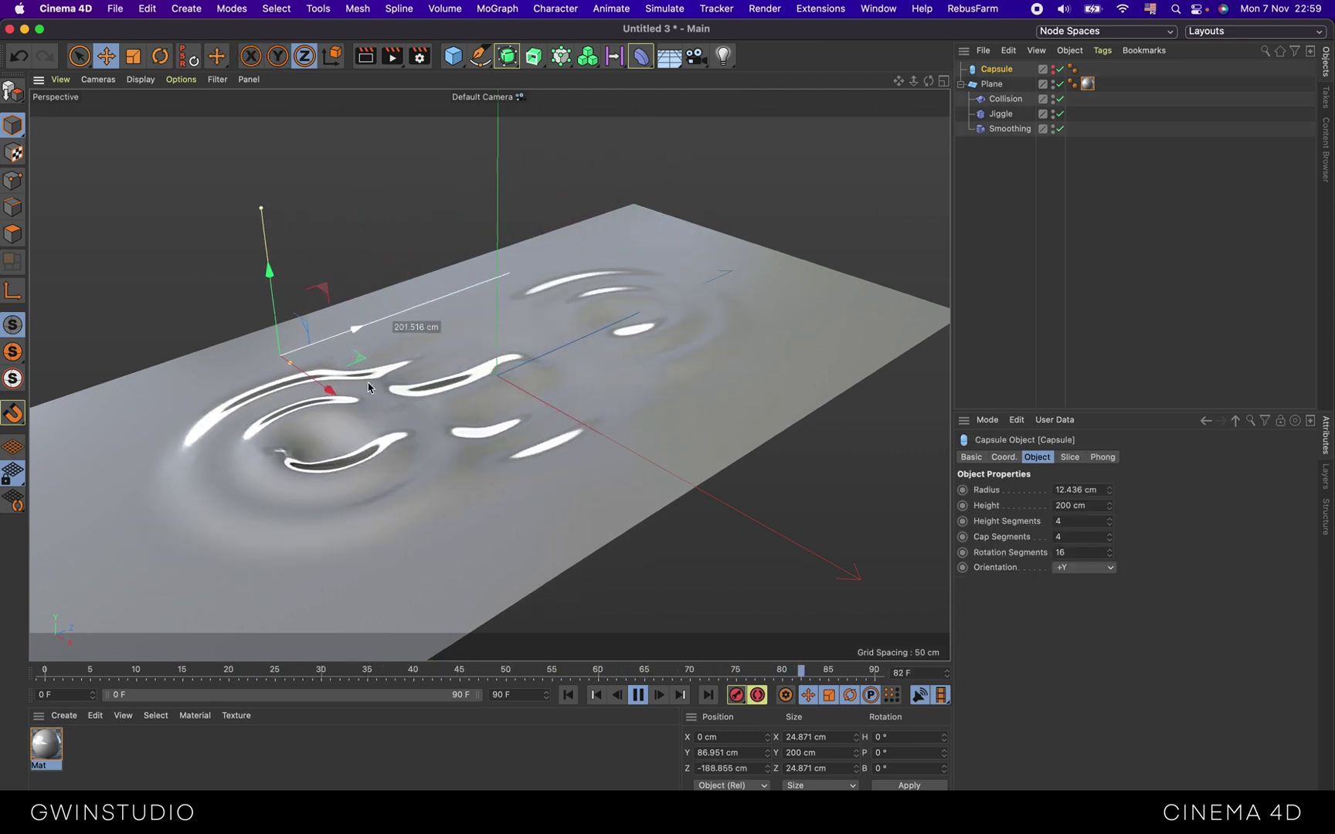